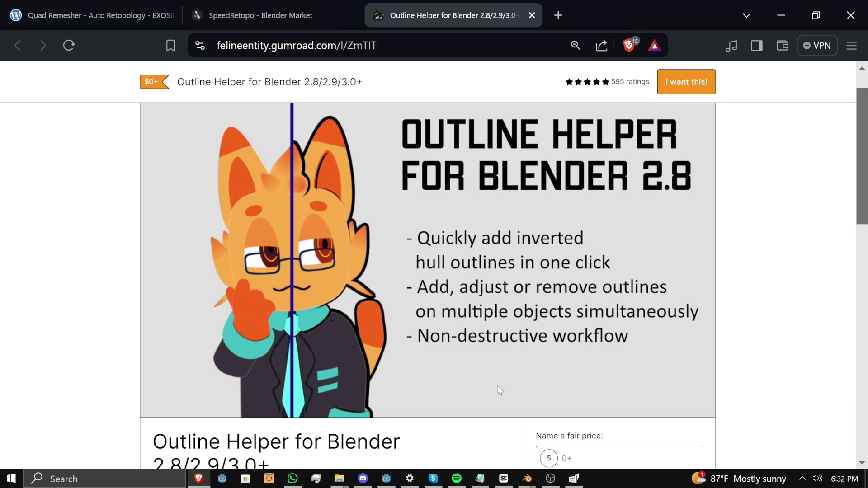
Step: Leave the Outline Helper page and switch to the Blender character scene with Alt+Tab
key("alt+Tab")
Step: Use solid shading with Backface Culling off, then orbit to a side view of the head
left_click(487, 40)
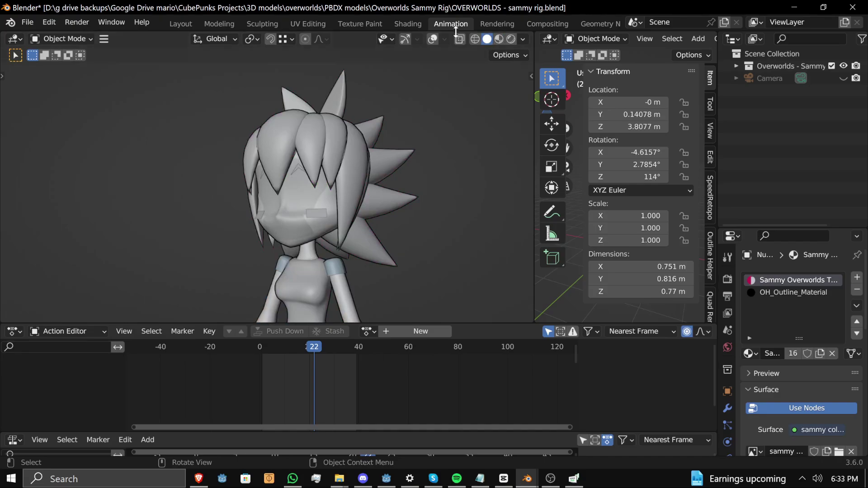
left_click(268, 155)
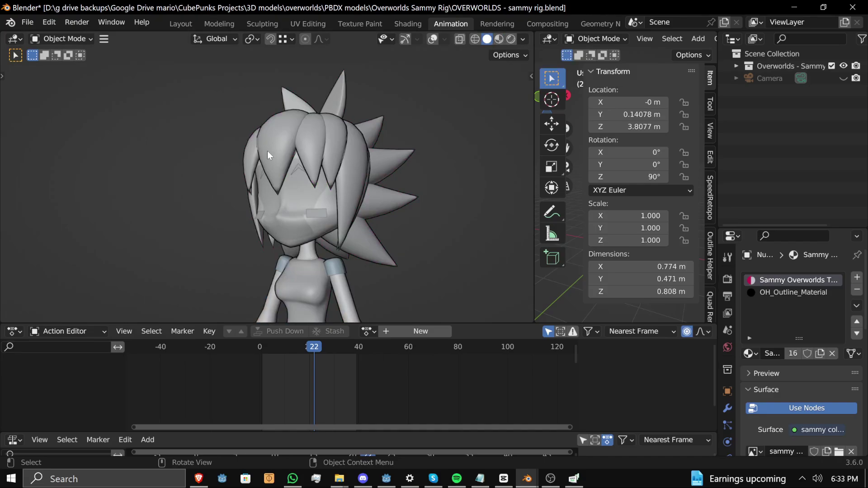
left_click(524, 39)
left_click(474, 270)
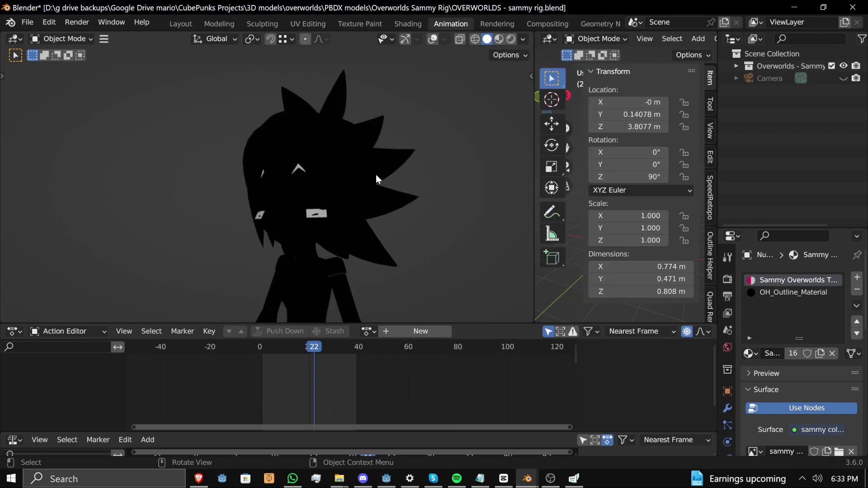
middle_click_drag(376, 175, 183, 186)
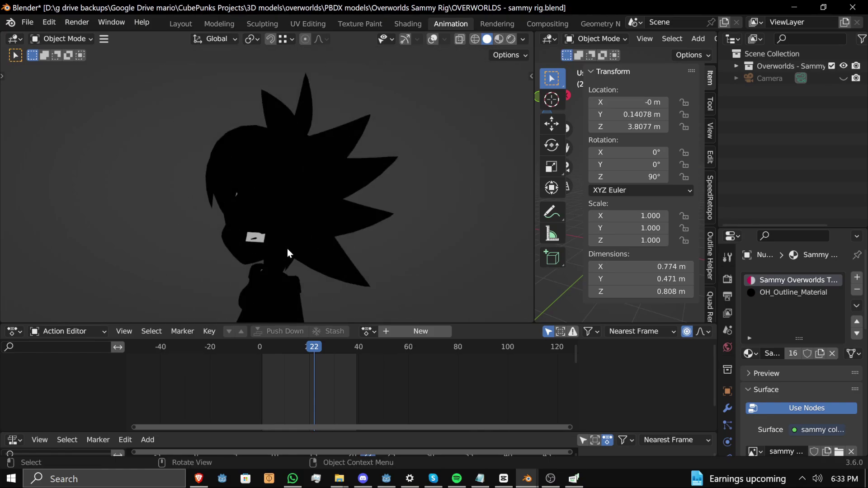
Step: Re-enable Backface Culling and zoom in on the hair to check the thin black outlines
left_click(522, 39)
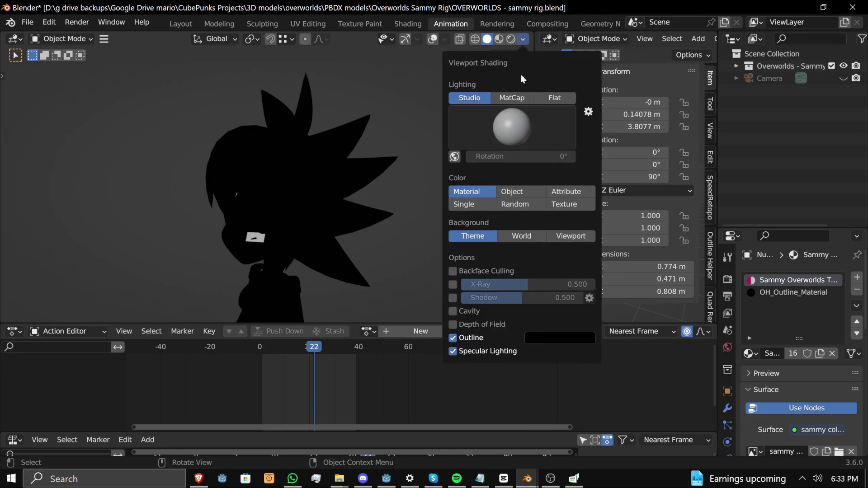
left_click(498, 269)
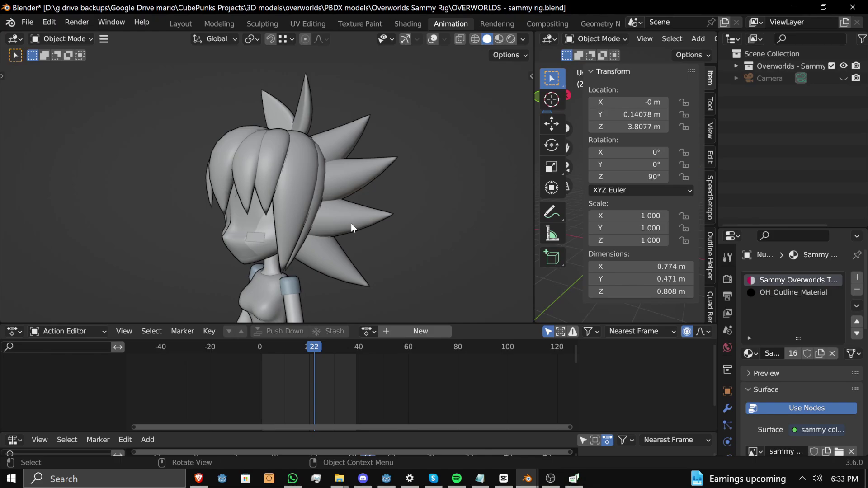
scroll(336, 217, "up", 2)
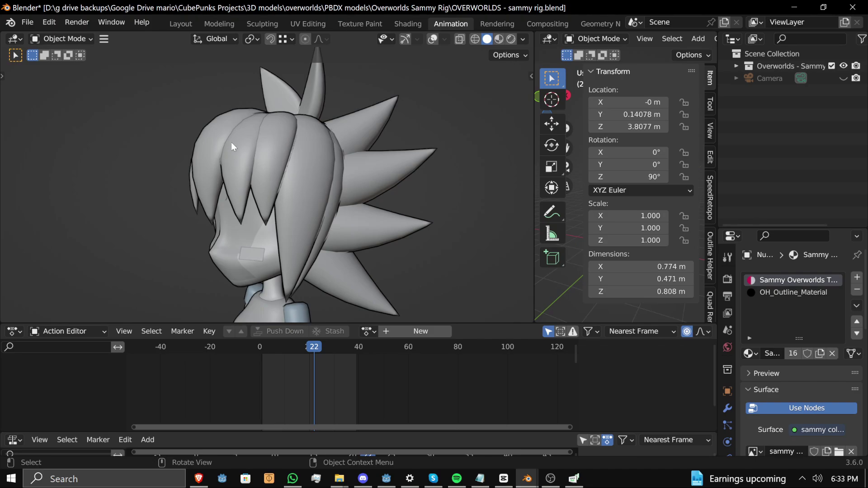
scroll(199, 120, "up", 6)
scroll(171, 122, "up", 6)
scroll(156, 136, "down", 3)
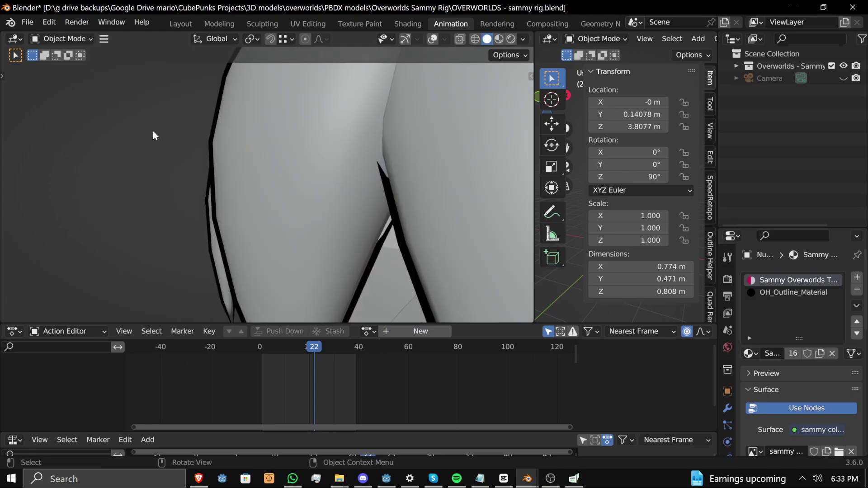
scroll(218, 111, "down", 3)
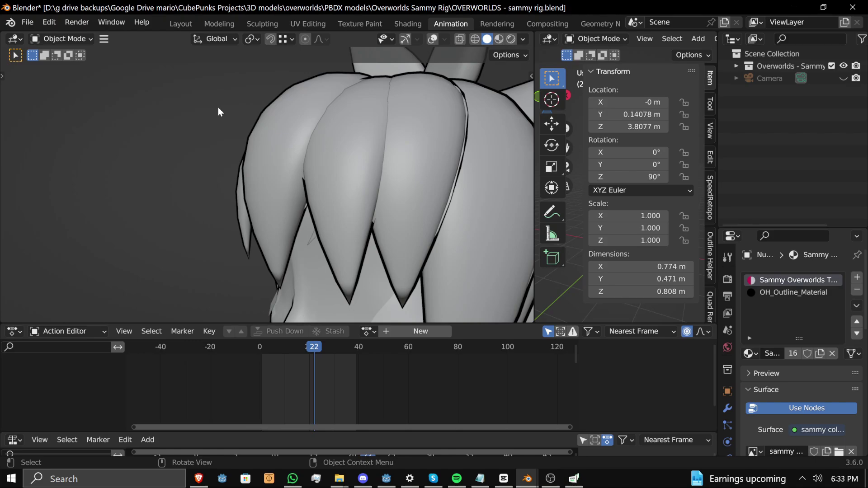
scroll(311, 175, "down", 5)
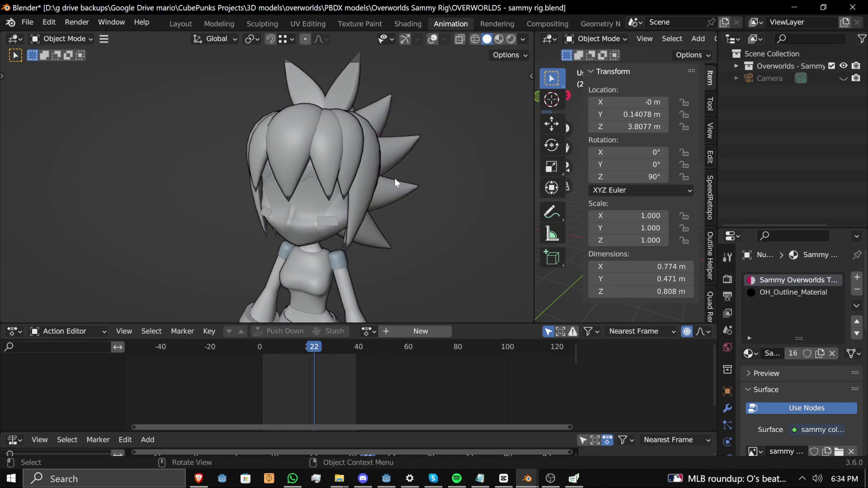
Step: Replace the face's existing outline with a fresh one at 0.07 thickness
middle_click_drag(253, 200, 441, 167)
mouse_move(308, 122)
middle_mouse_down()
mouse_move(308, 202)
mouse_move(378, 226)
middle_mouse_up()
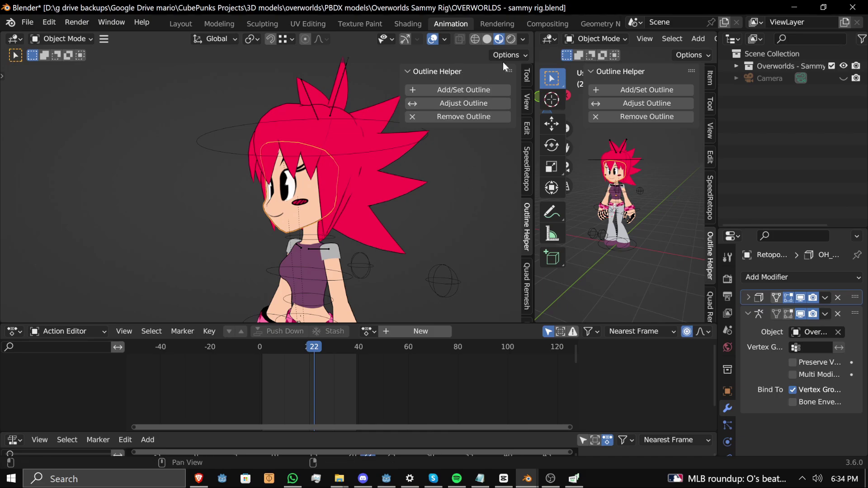
left_click(489, 113)
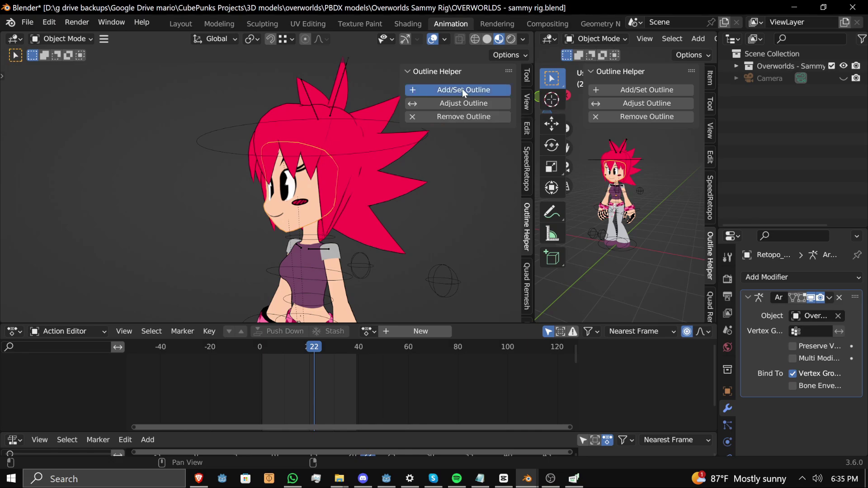
left_click(462, 88)
left_click(11, 312)
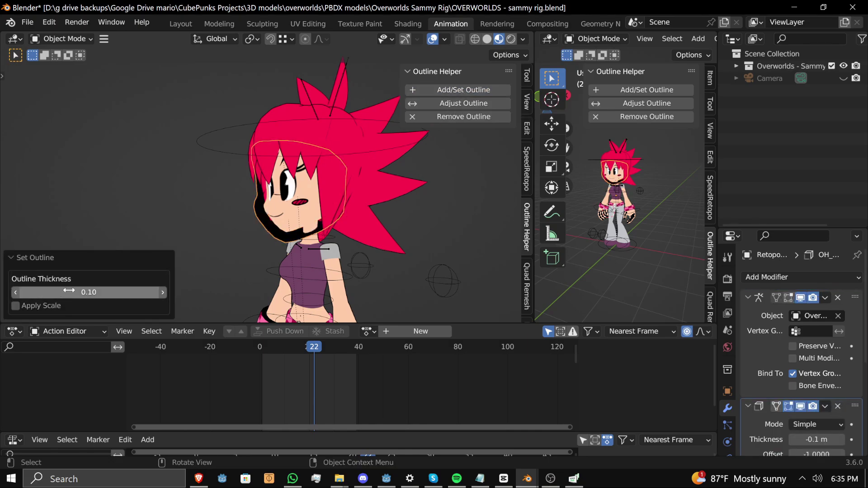
left_click_drag(97, 292, 77, 292)
scroll(319, 222, "up", 2)
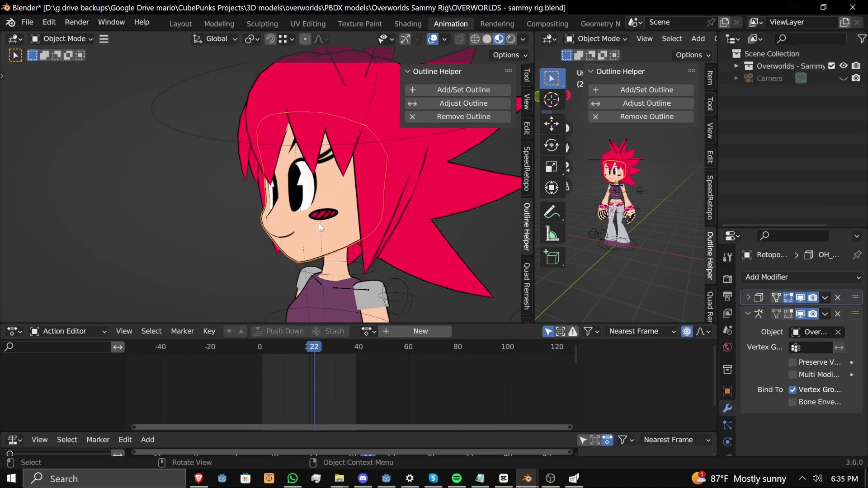
Step: Adjust the face outline up to 0.37, thin it back down, then remove it
left_click(457, 108)
mouse_move(89, 292)
left_mouse_down()
mouse_move(122, 292)
mouse_move(79, 292)
left_mouse_up()
left_click(414, 136)
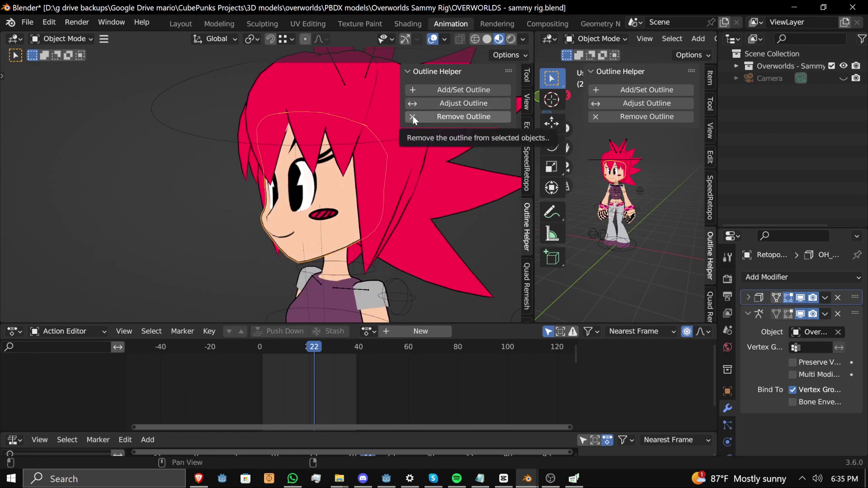
left_click(414, 115)
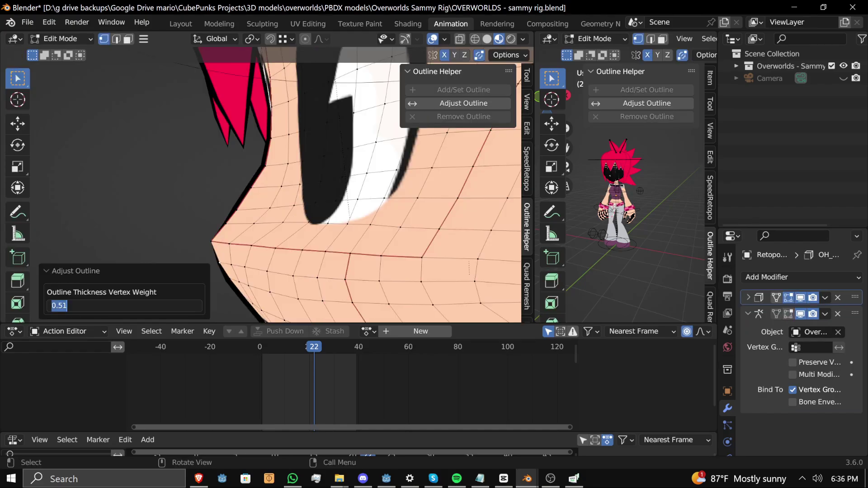
Step: Set the Outline Thickness Vertex Weight to 0.51, then check the cheek outline in Object Mode
type("0.51")
key("Return")
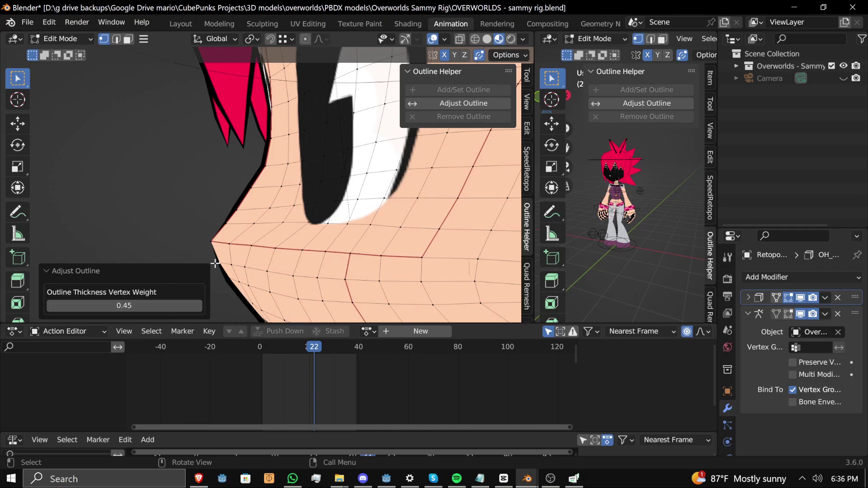
left_click(241, 243)
middle_click_drag(241, 243, 218, 258)
key("Tab")
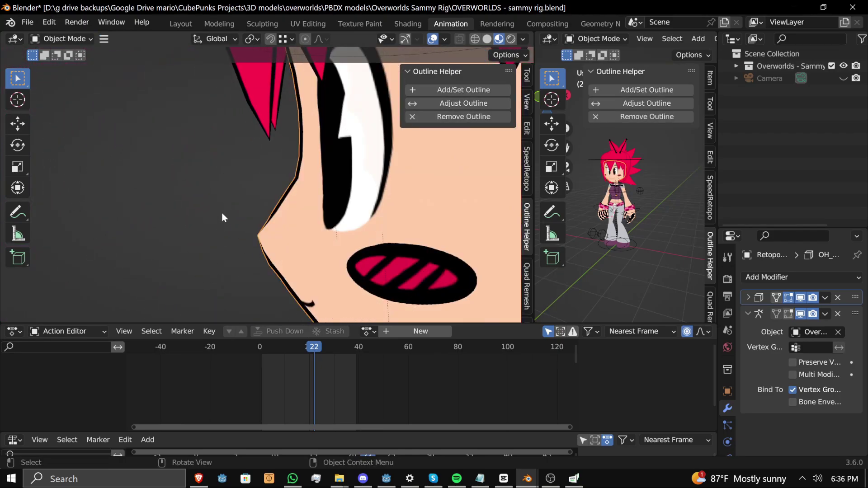
middle_click_drag(220, 215, 177, 236)
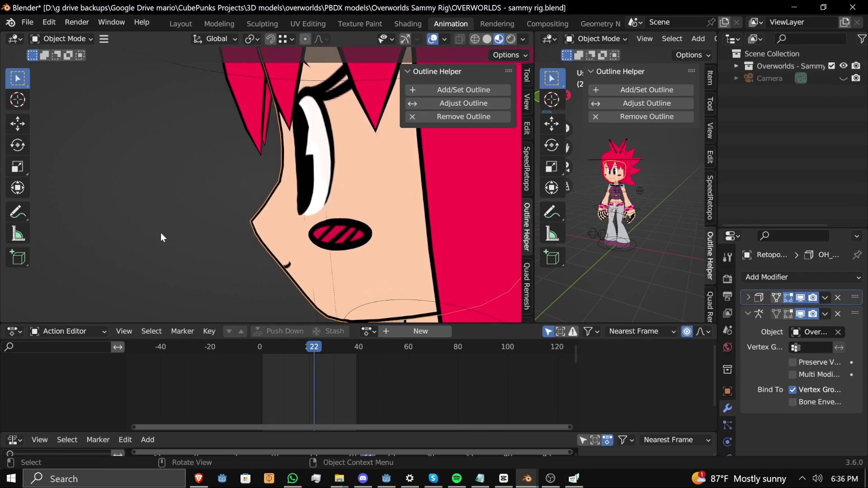
middle_click_drag(307, 210, 307, 208)
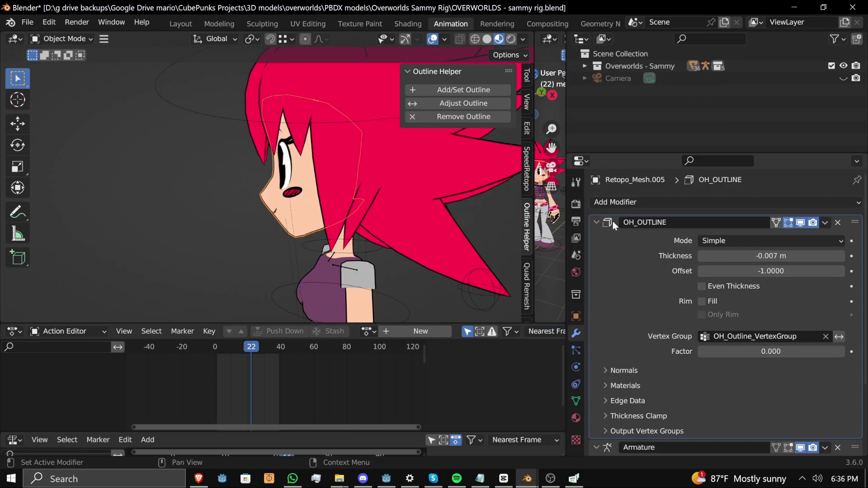
Step: Inspect the OH_OUTLINE modifier and OH_Outline_VertexGroup, then try a purple tint on OH_Outline_Material
left_click(627, 203)
left_click(576, 401)
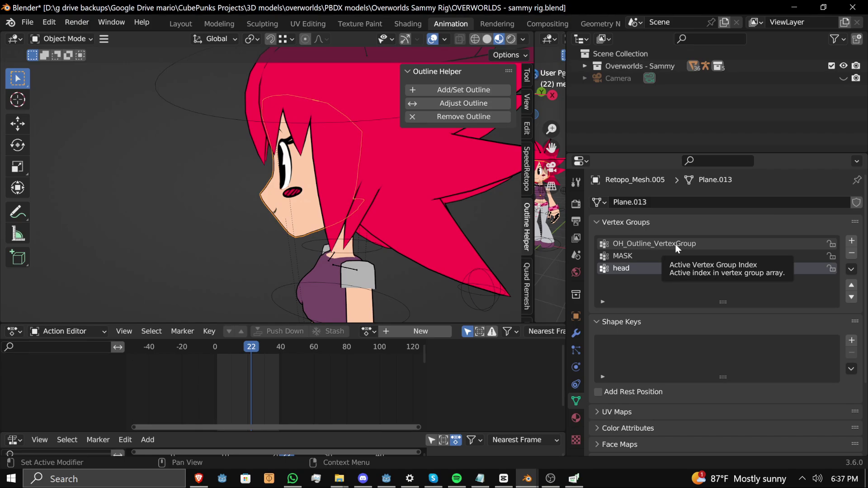
key("ctrl+Tab")
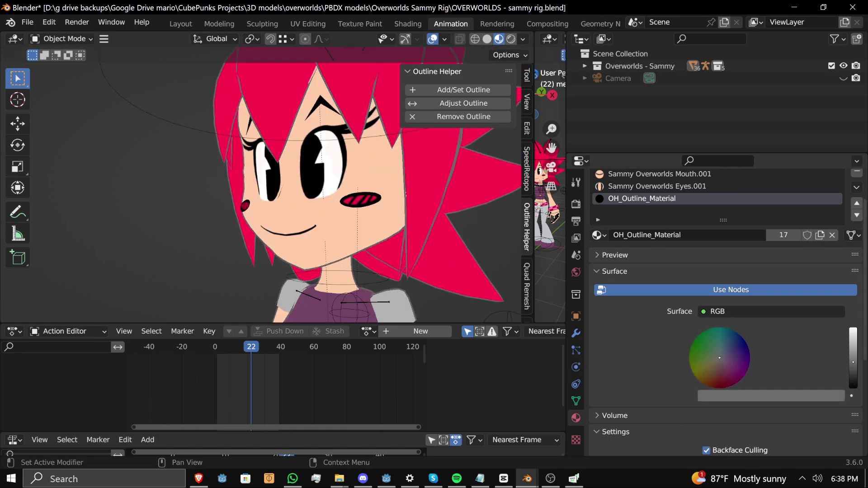
scroll(721, 365, "up", 3)
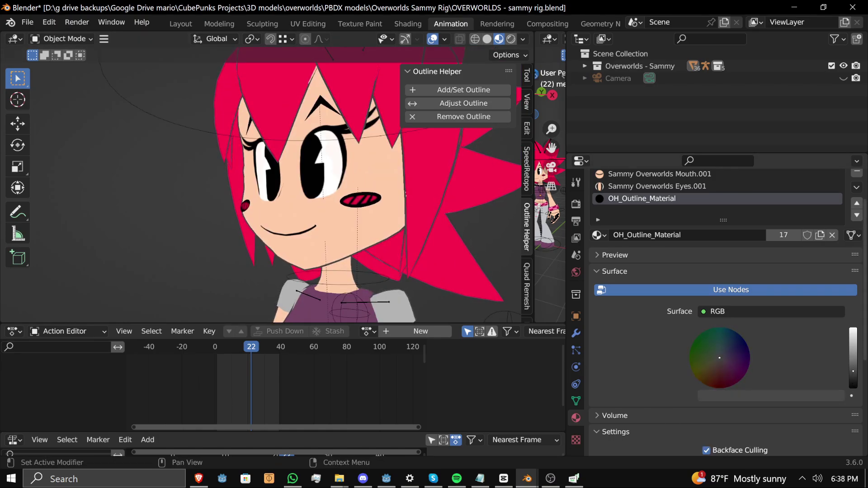
left_click_drag(721, 365, 751, 360)
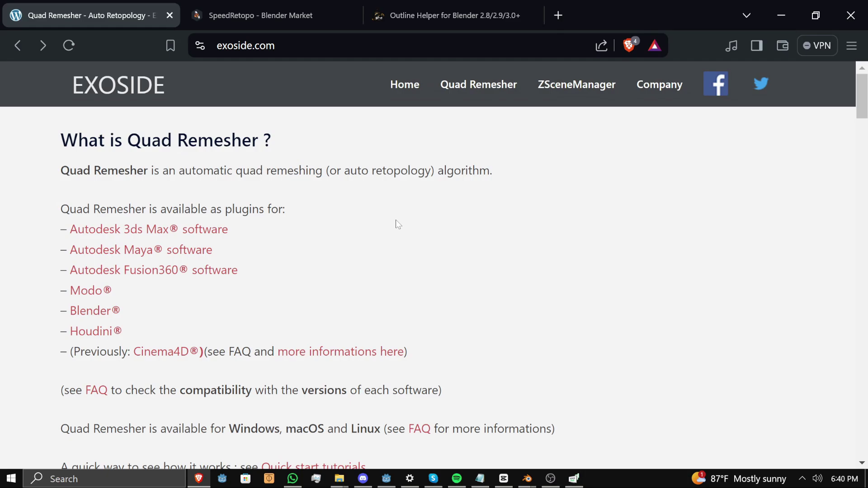
Step: Scroll to the Chess Rook example and rotate the original boolean-made rook back and forth
scroll(396, 222, "down", 12)
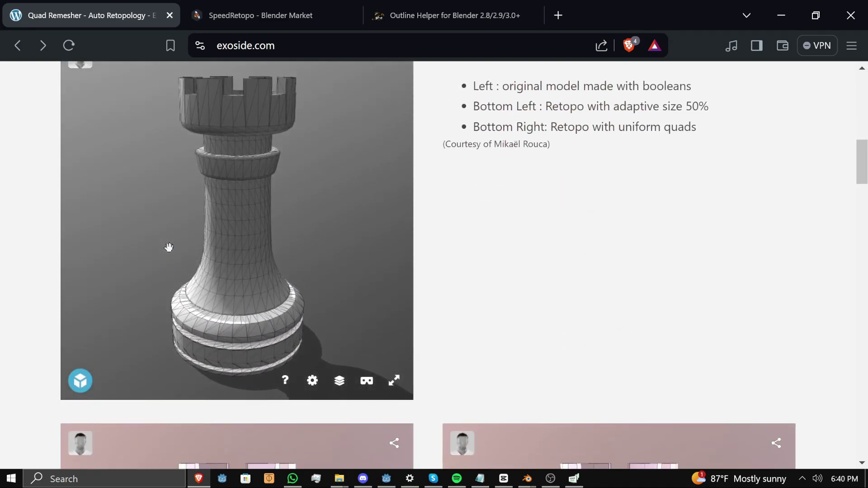
scroll(218, 253, "down", 3)
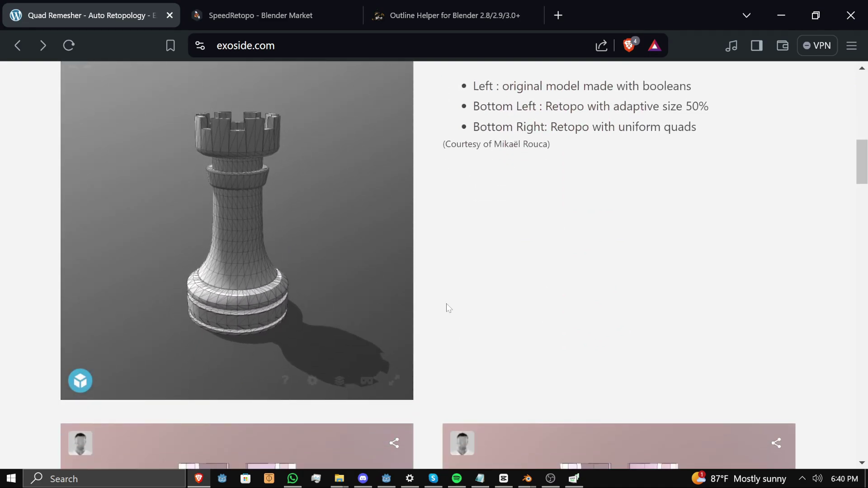
scroll(231, 233, "down", 4, "ctrl")
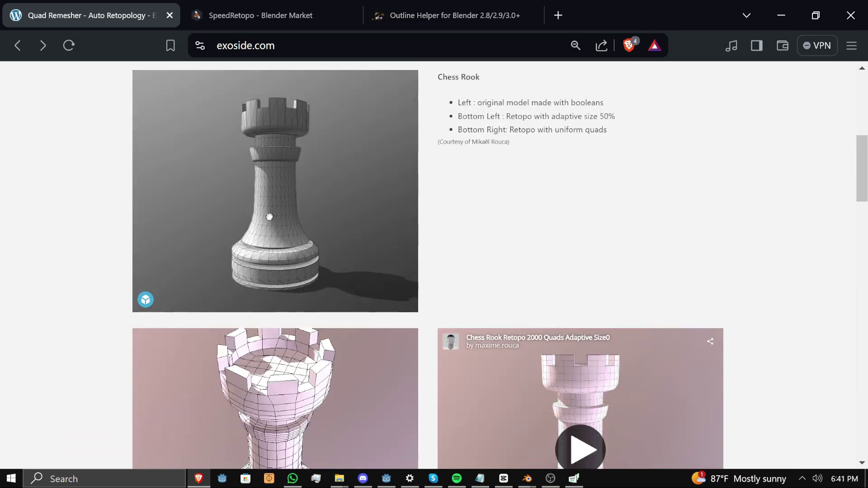
left_click_drag(269, 217, 113, 228)
mouse_move(162, 214)
left_mouse_down()
mouse_move(318, 200)
mouse_move(191, 186)
mouse_move(256, 194)
left_mouse_up()
mouse_move(277, 209)
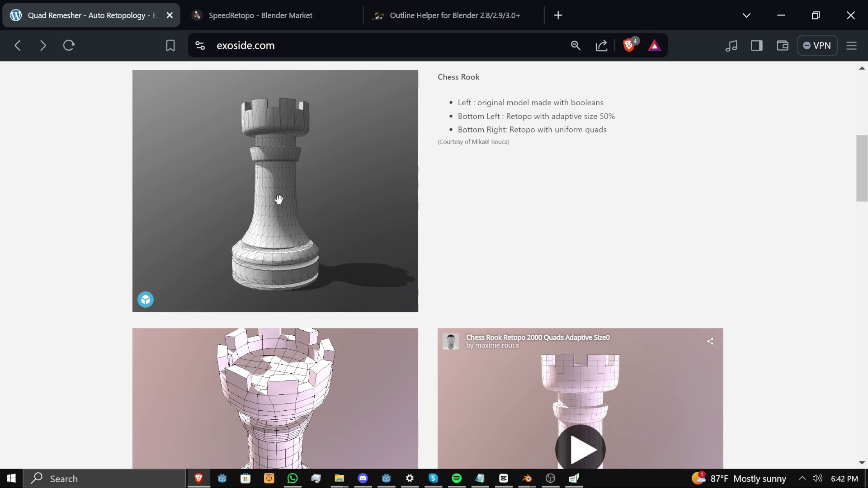
Step: Orbit the rook viewers, then load the uniform-quads retopo rook preview
mouse_move(281, 194)
left_mouse_down()
mouse_move(303, 122)
mouse_move(294, 171)
mouse_move(292, 140)
mouse_move(287, 171)
mouse_move(291, 189)
mouse_move(310, 187)
left_mouse_up()
mouse_move(324, 242)
left_mouse_down()
mouse_move(276, 216)
mouse_move(285, 193)
mouse_move(285, 242)
mouse_move(271, 189)
left_mouse_up()
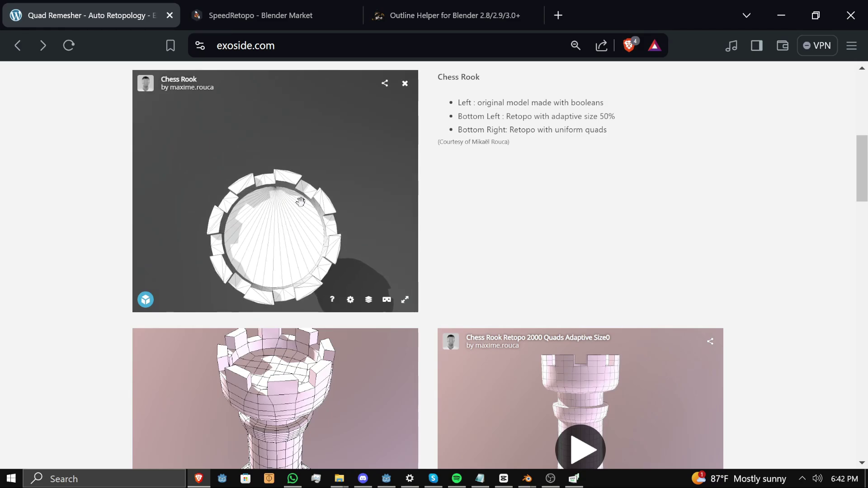
left_click_drag(290, 386, 291, 423)
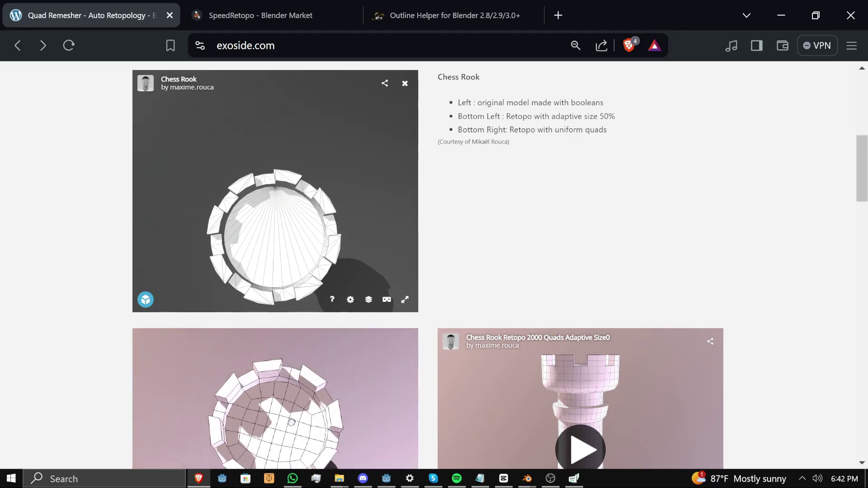
left_click(591, 416)
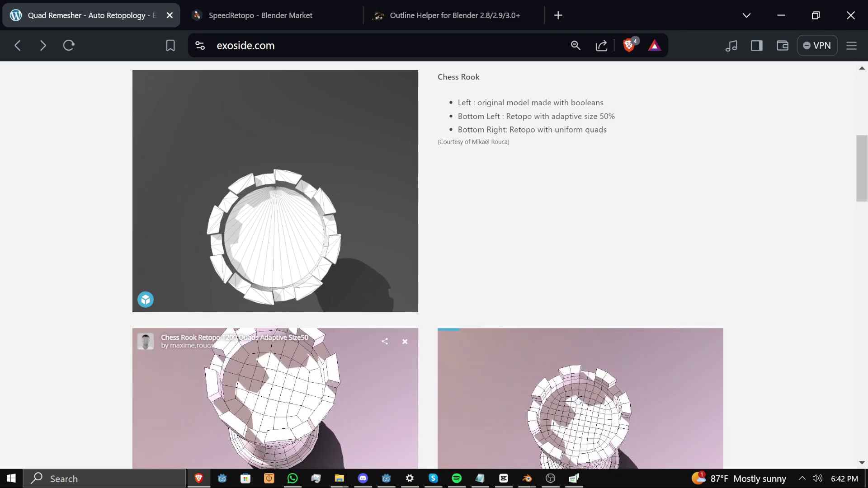
Step: Orbit the 1200-quad adaptive-size retopo rook through several angles to compare its quad layout
scroll(581, 398, "down", 3)
scroll(779, 379, "down", 1)
scroll(779, 380, "down", 5)
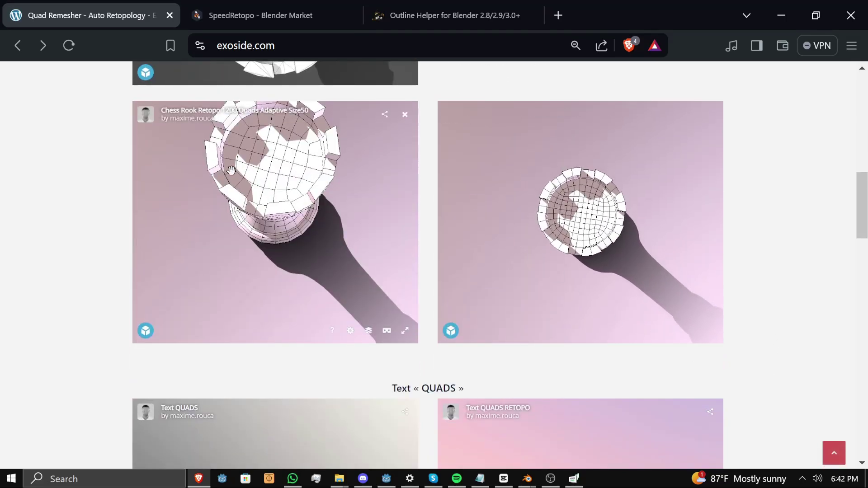
mouse_move(231, 173)
left_mouse_down()
mouse_move(235, 229)
mouse_move(370, 221)
left_mouse_up()
scroll(68, 207, "up", 5)
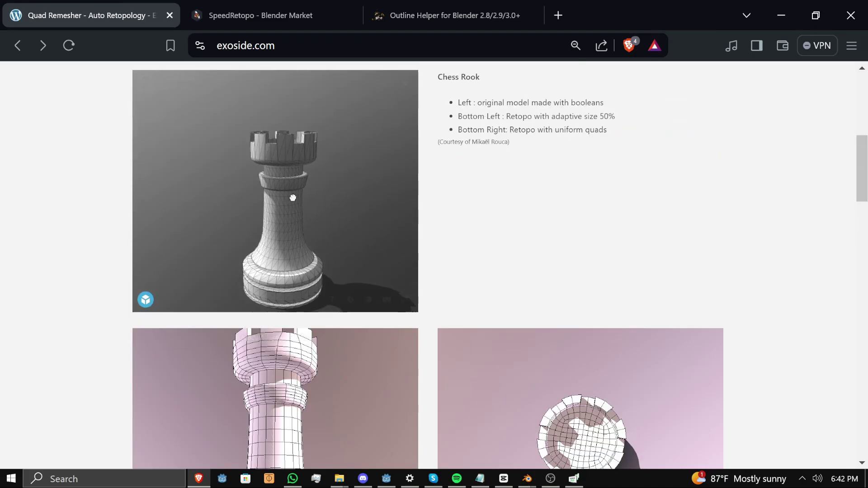
scroll(293, 196, "up", 2)
scroll(159, 272, "down", 3)
scroll(62, 364, "down", 2)
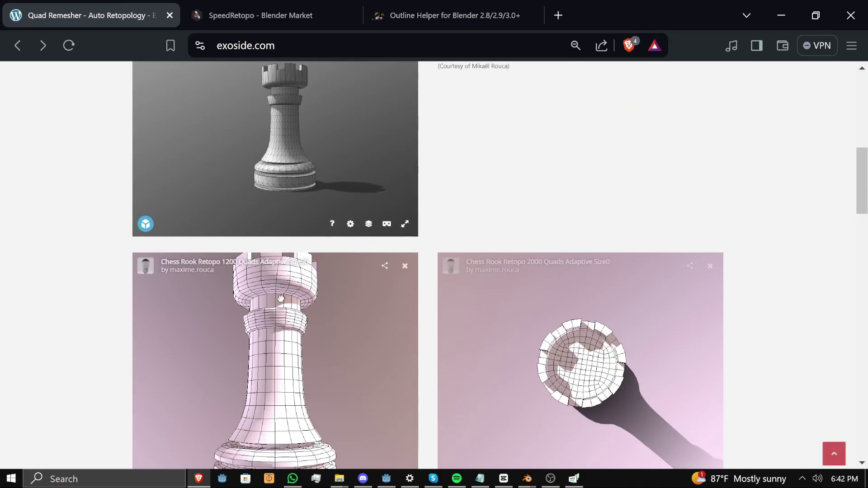
left_click_drag(268, 316, 303, 347)
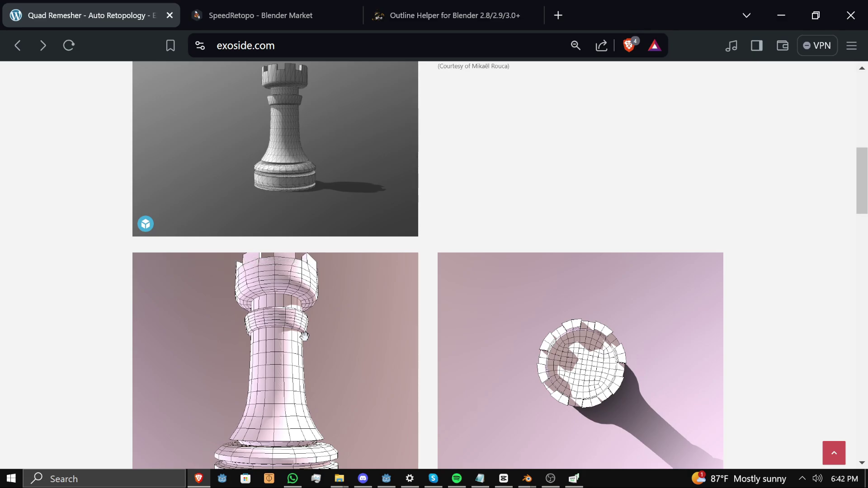
scroll(93, 311, "down", 3)
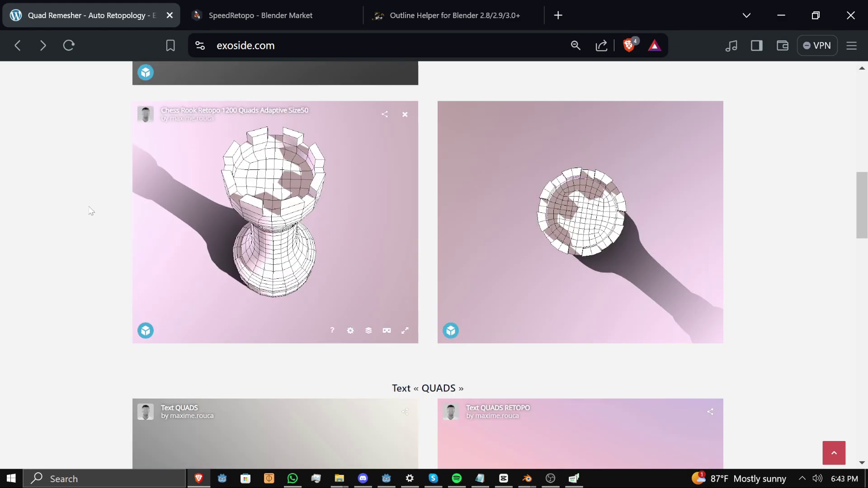
mouse_move(174, 211)
left_mouse_down()
mouse_move(254, 213)
mouse_move(380, 187)
mouse_move(339, 219)
mouse_move(432, 176)
left_mouse_up()
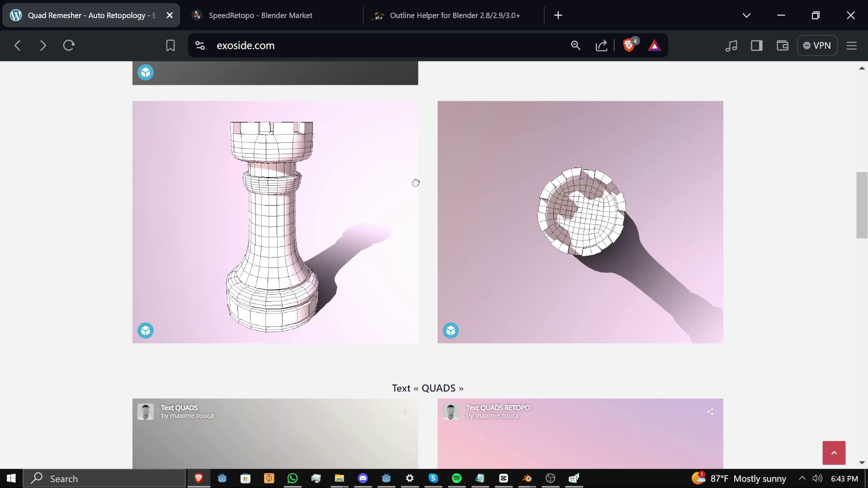
Step: Back in Blender, inspect Retopo_Cube.005's quad mesh in Edit Mode around the arm and wrist cuff
key("alt+Tab")
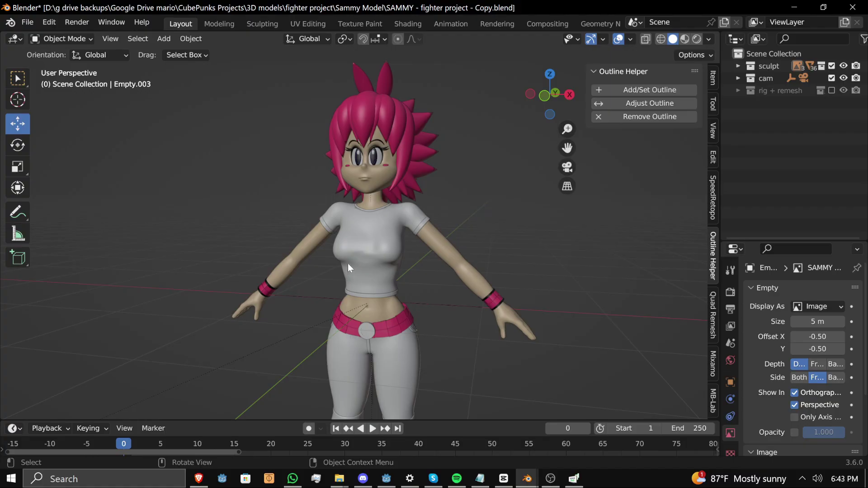
middle_click_drag(347, 264, 376, 250)
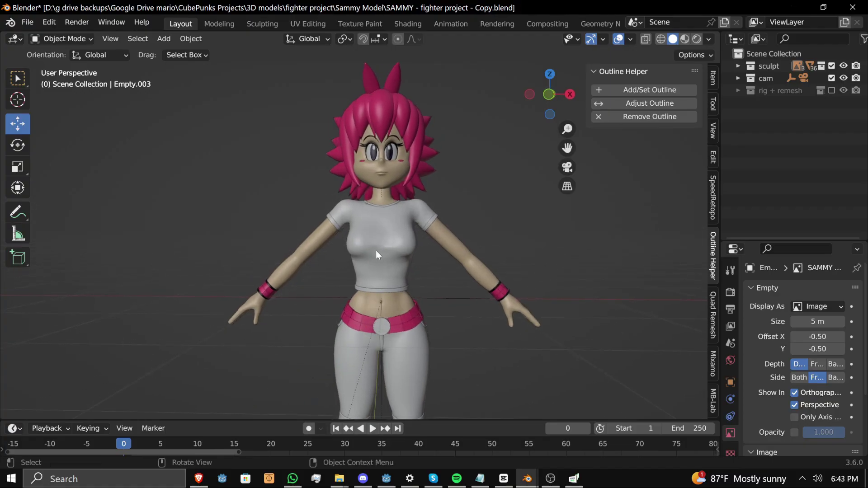
left_click(483, 273)
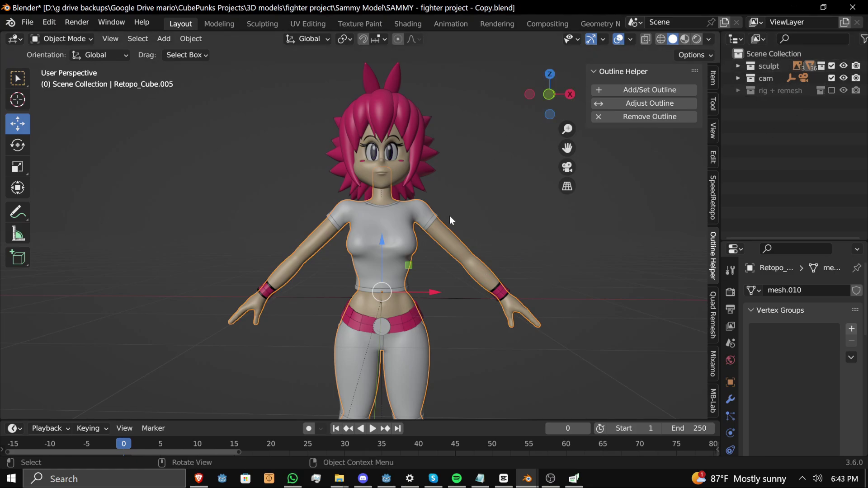
key("Tab")
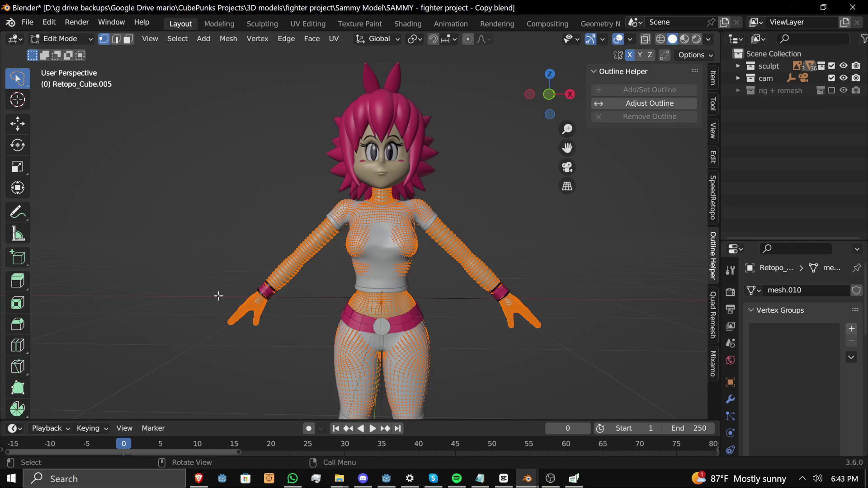
scroll(219, 296, "up", 8)
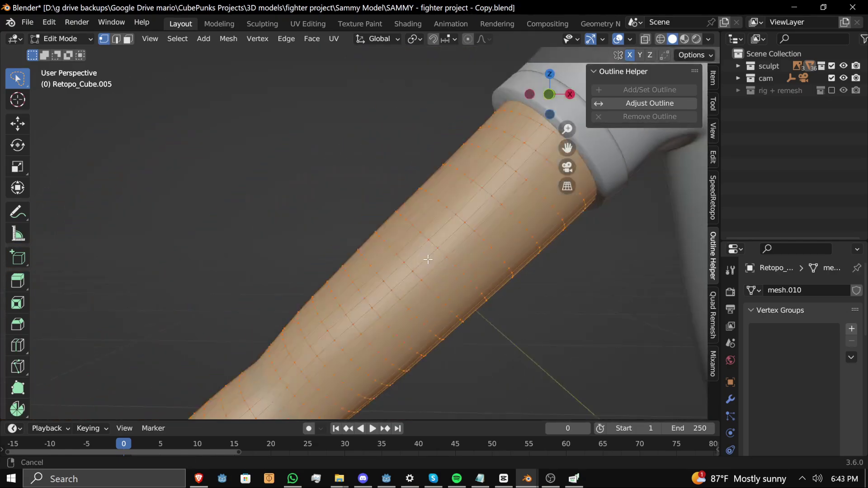
middle_click_drag(428, 259, 317, 315)
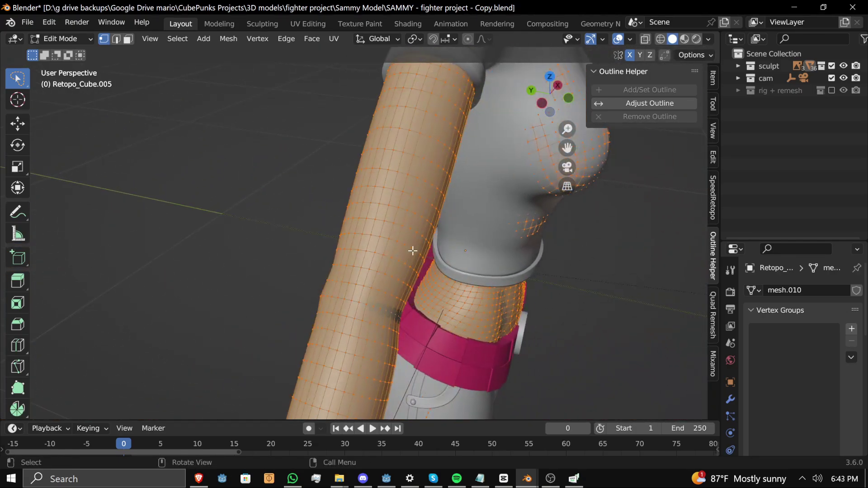
scroll(387, 207, "down", 8)
key("Tab")
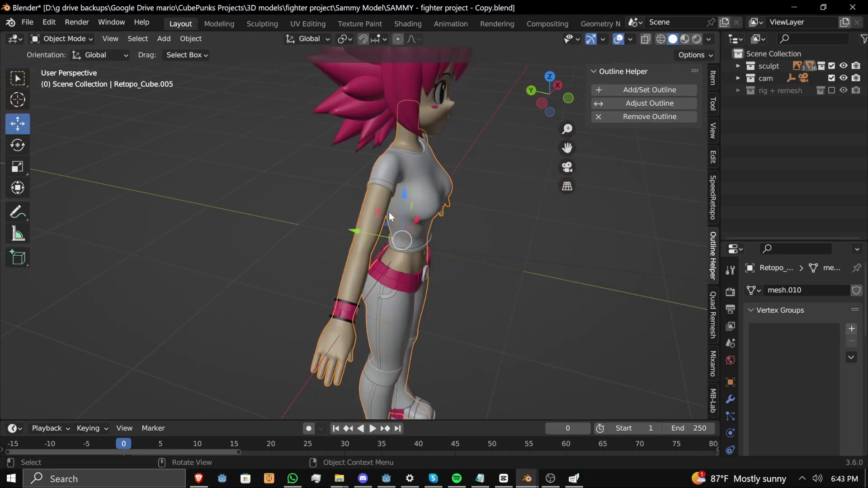
mouse_move(389, 213)
middle_mouse_down()
mouse_move(281, 186)
mouse_move(394, 221)
middle_mouse_up()
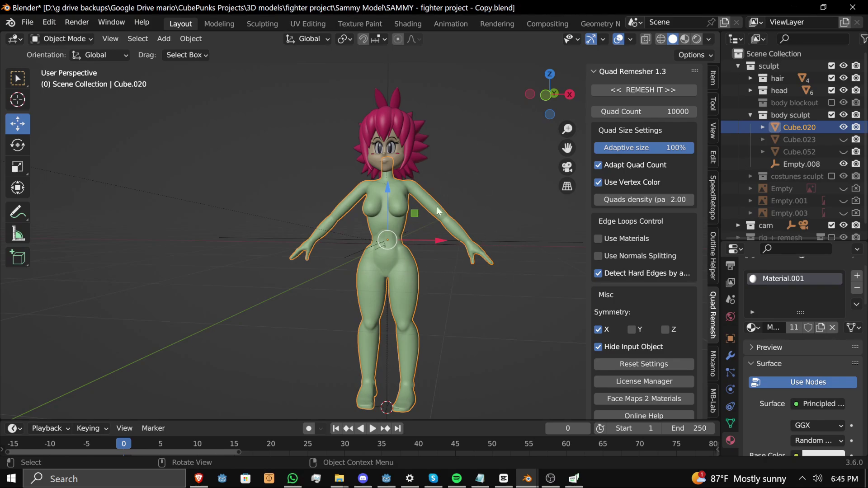
Step: Switch to wireframe and reselect body sculpt Cube.020 to view its dense mesh across shoulder and arm
scroll(438, 133, "up", 4)
middle_click_drag(435, 142, 419, 186, "shift")
left_click(661, 39)
key("alt+a")
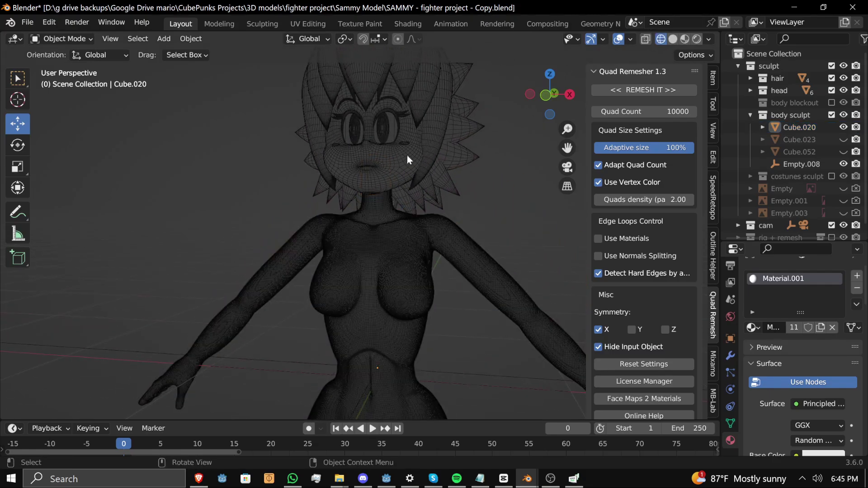
left_click(439, 115)
left_click(383, 235)
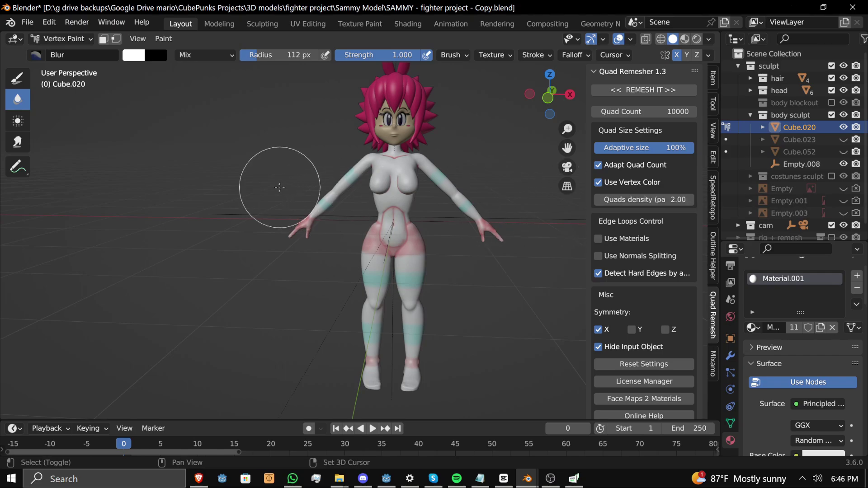
scroll(320, 267, "up", 6)
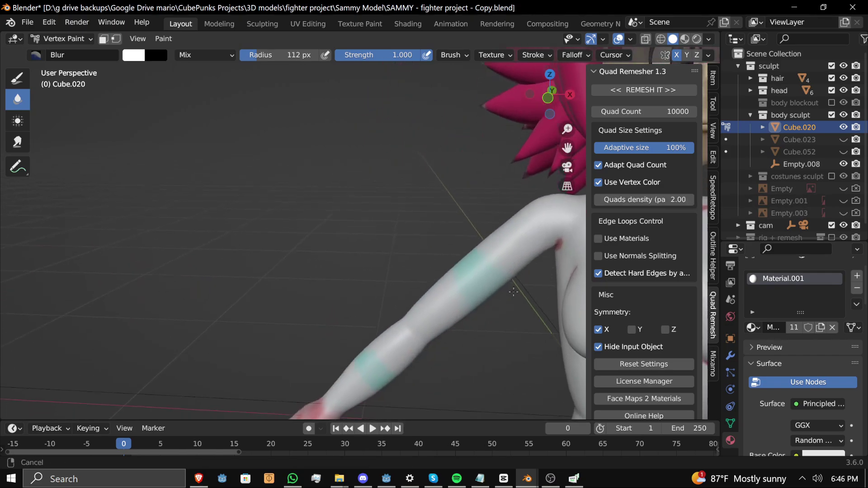
mouse_move(513, 290)
middle_mouse_down()
mouse_move(497, 273)
mouse_move(561, 113)
middle_mouse_up()
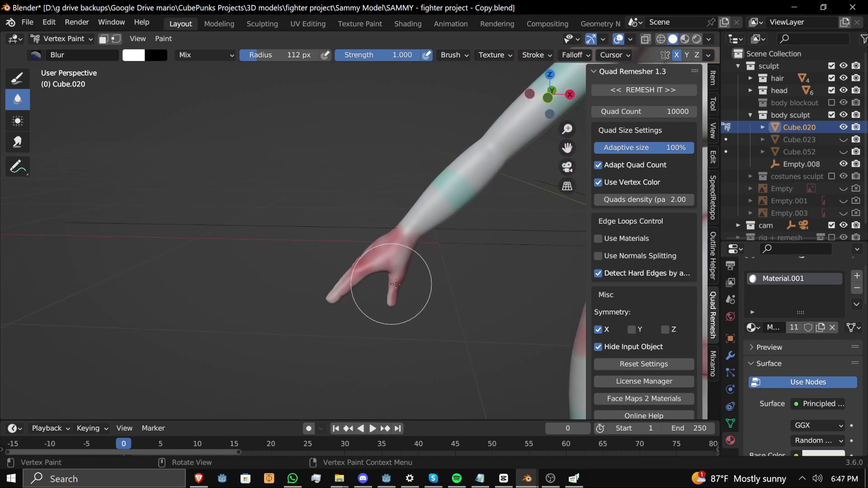
scroll(397, 276, "down", 6)
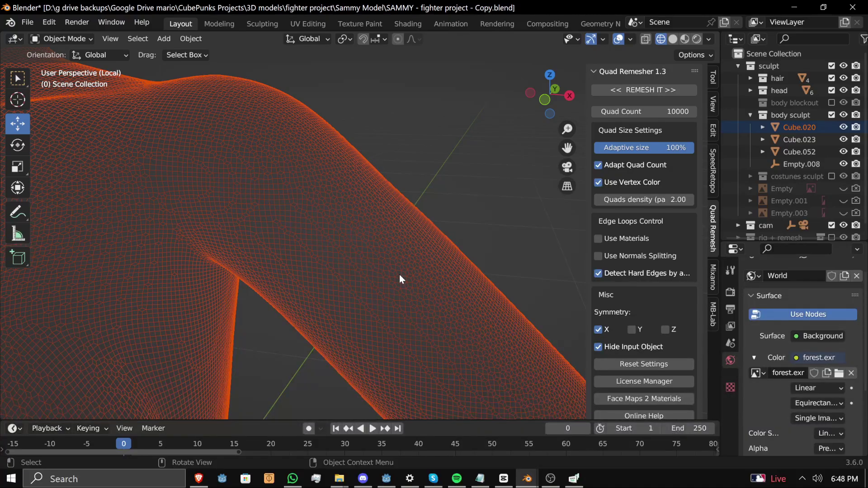
Step: Exit Local View and zoom out to the full wireframe character with Retopo_Cube.005's Catmull-Clark subdivision
key("Home")
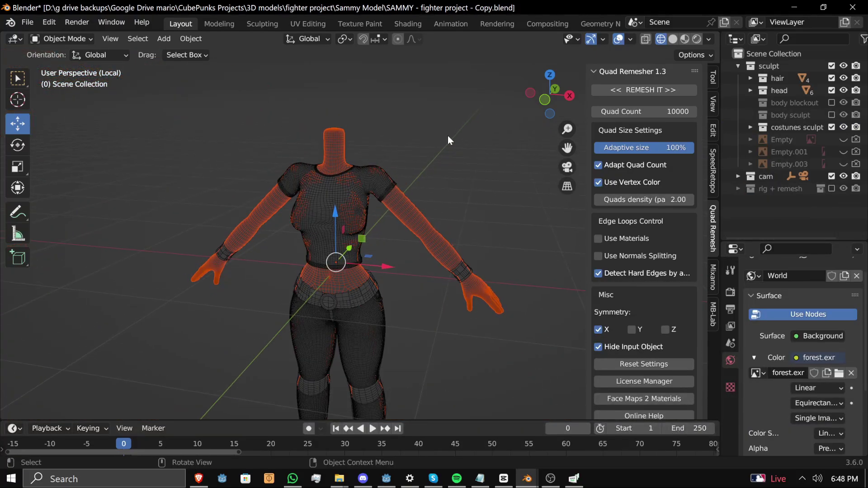
scroll(474, 127, "up", 5)
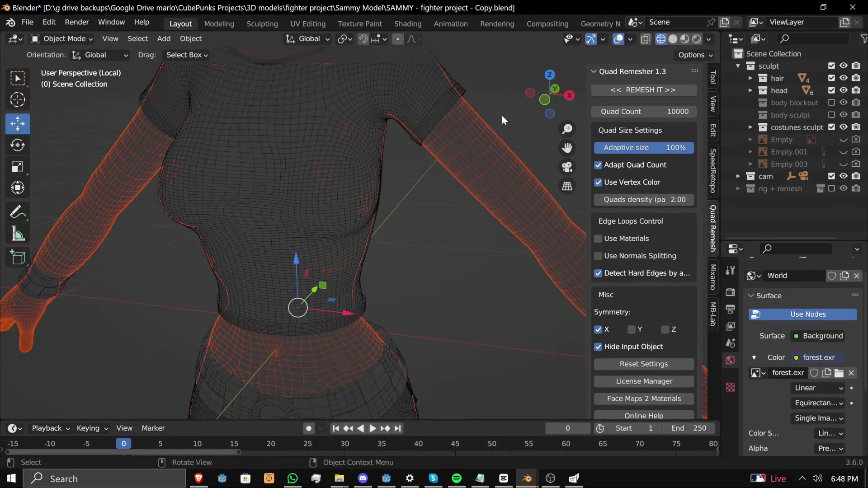
scroll(313, 251, "up", 5)
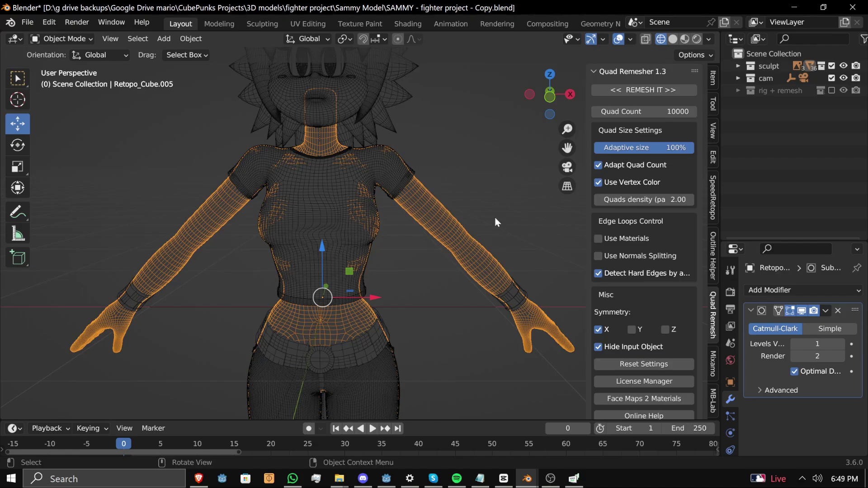
scroll(510, 216, "down", 2)
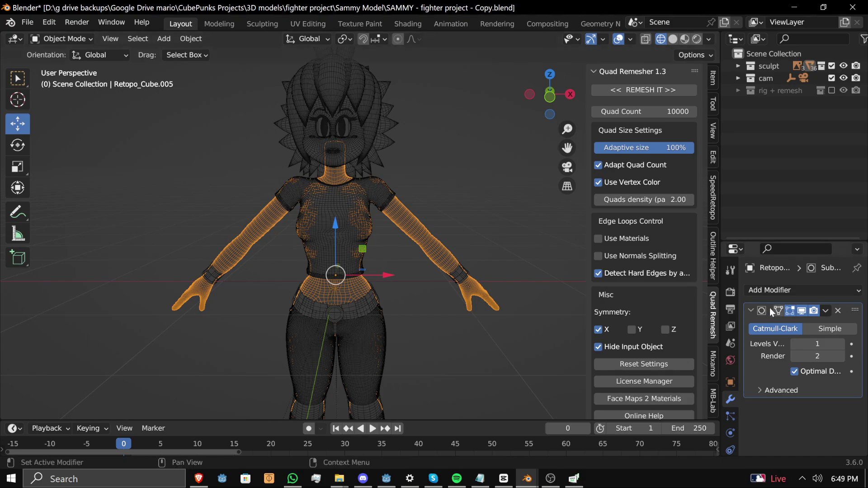
Step: Add a Decimate modifier set to Un-Subdivide to the retopo body and show it in the viewport
left_click(768, 290)
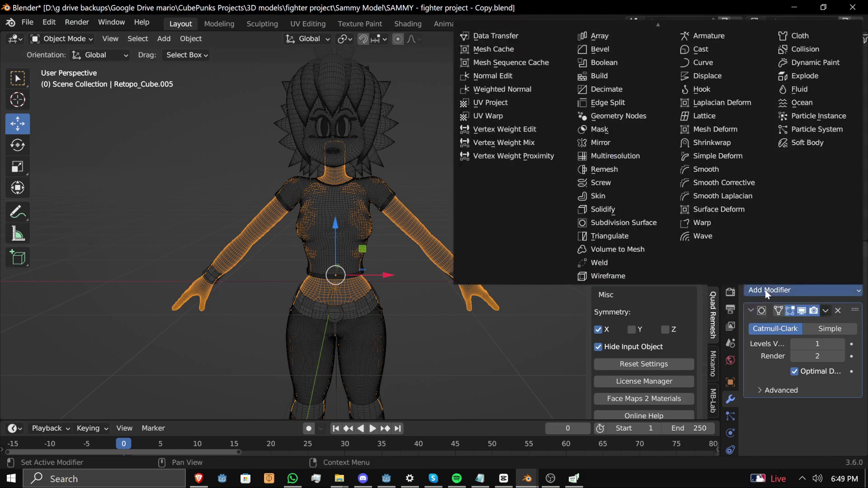
left_click(619, 89)
left_click_drag(722, 226, 585, 226)
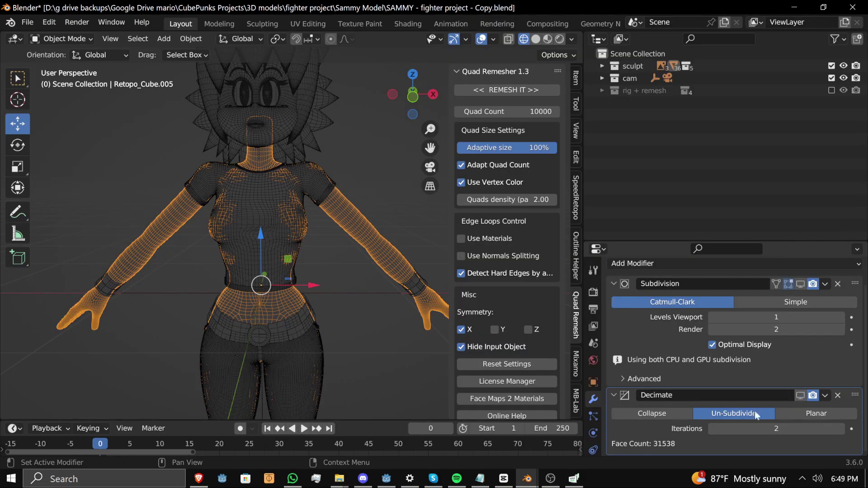
left_click(798, 398)
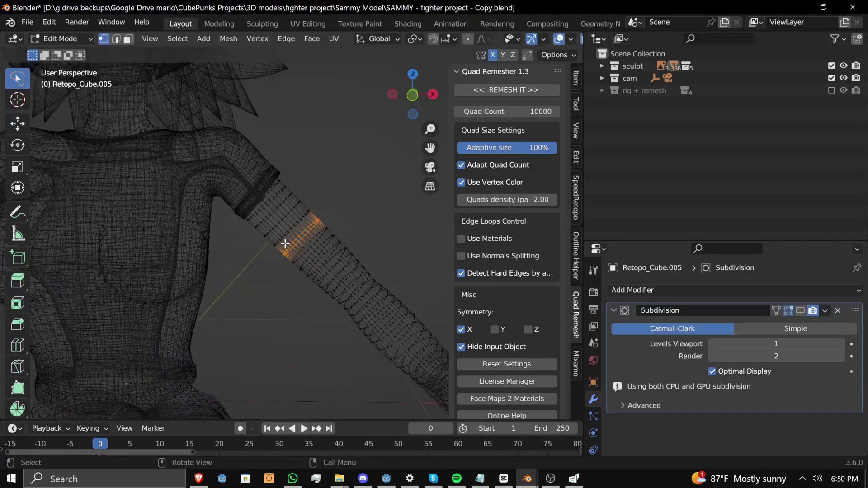
Step: Dissolve the selected arm edge loop, toggle Rest and Pose Position, then switch to the Quad Remesher page
key("x")
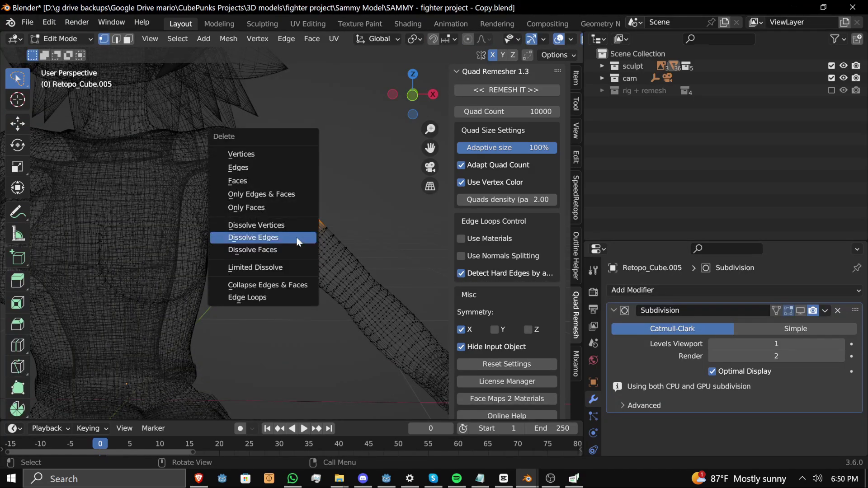
left_click(296, 237)
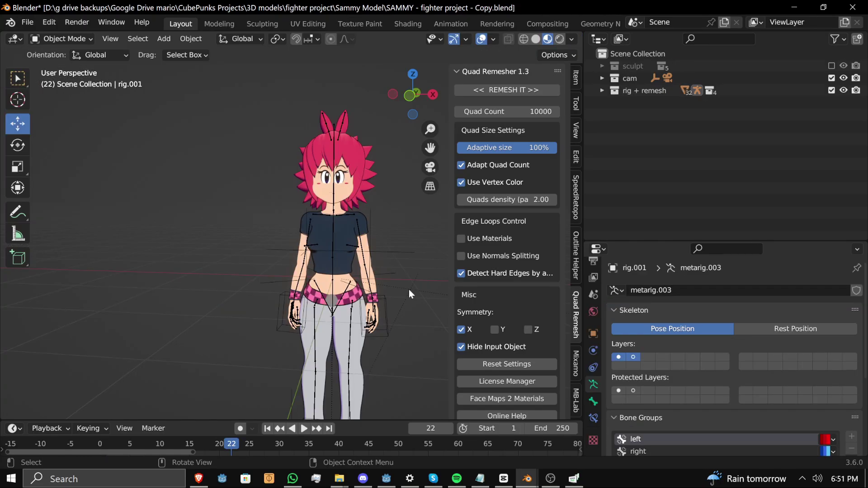
middle_click_drag(409, 290, 471, 304)
left_click(777, 326)
left_click(694, 335)
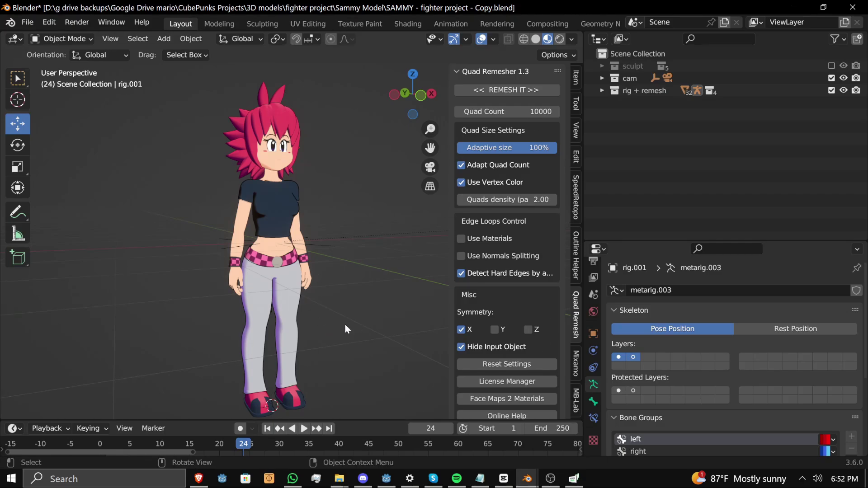
key("alt+Tab")
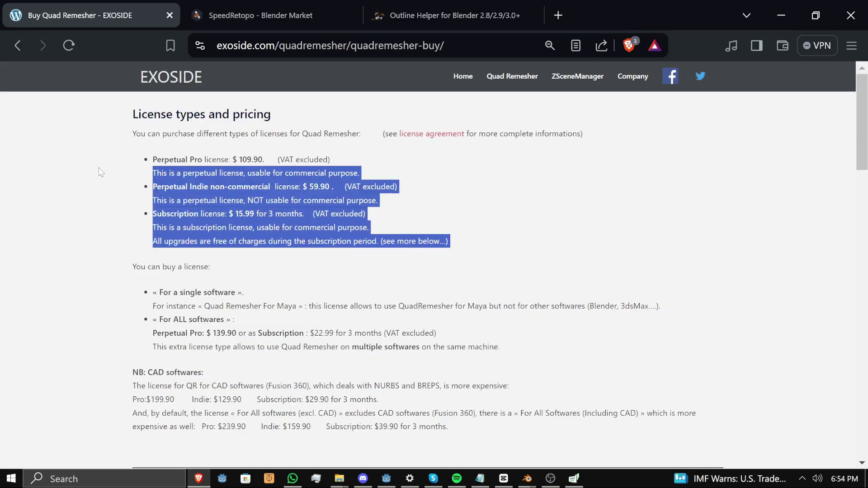
Step: Highlight Quad Remesher's license list and the $109.90 Perpetual Pro price, then switch to the SpeedRetopo tab
left_click_drag(101, 173, 103, 166)
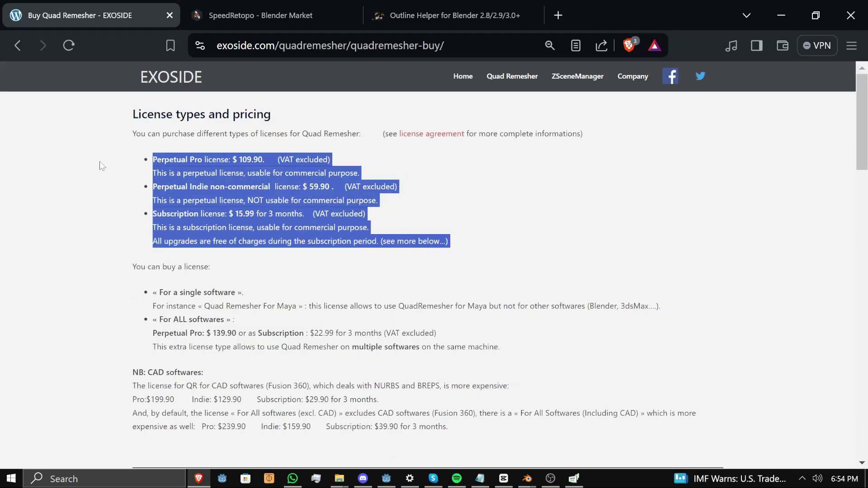
left_click(102, 166)
left_click_drag(157, 160, 265, 157)
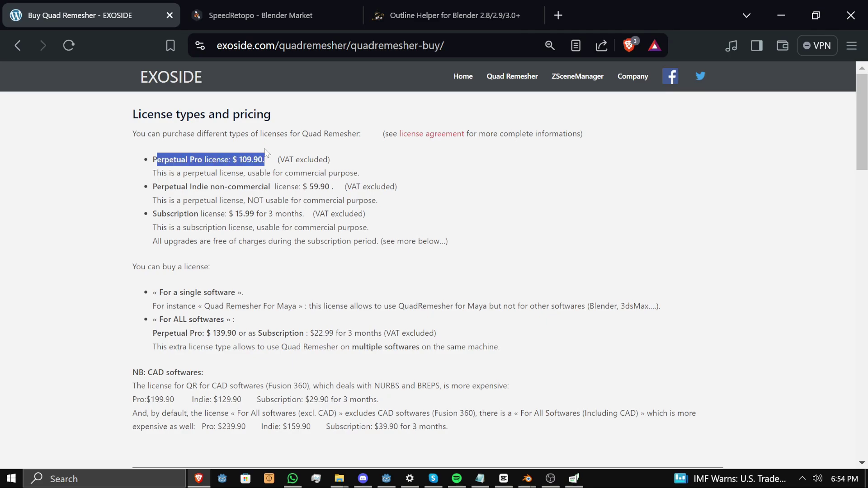
key("ctrl+Tab")
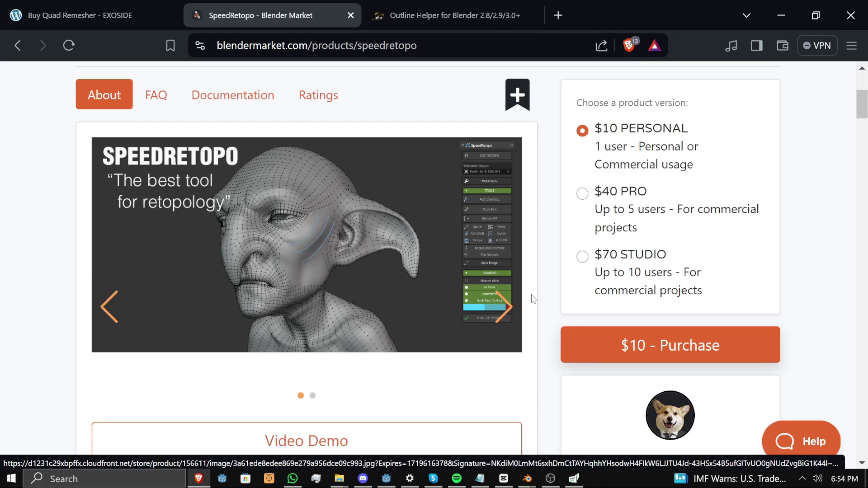
Step: Flip through SpeedRetopo's product images, watch its Video Demo rewinding five seconds, then return to Blender
left_click(497, 320)
left_click(495, 321)
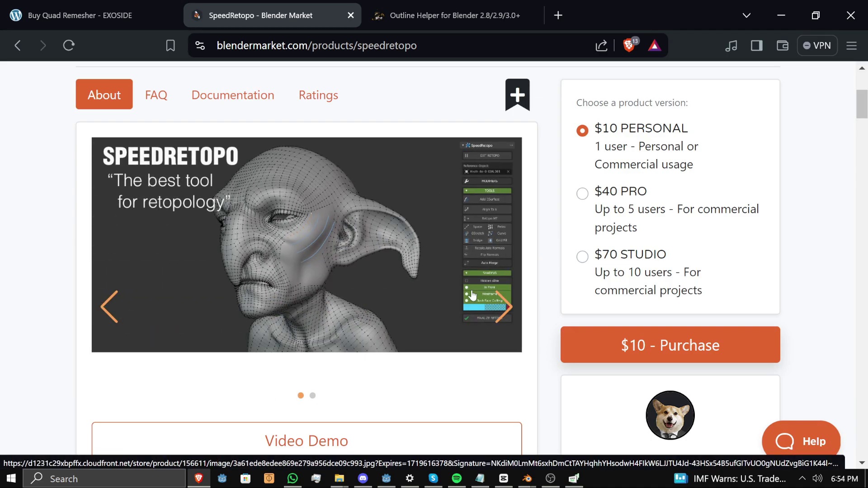
scroll(472, 295, "down", 2)
left_click(353, 359)
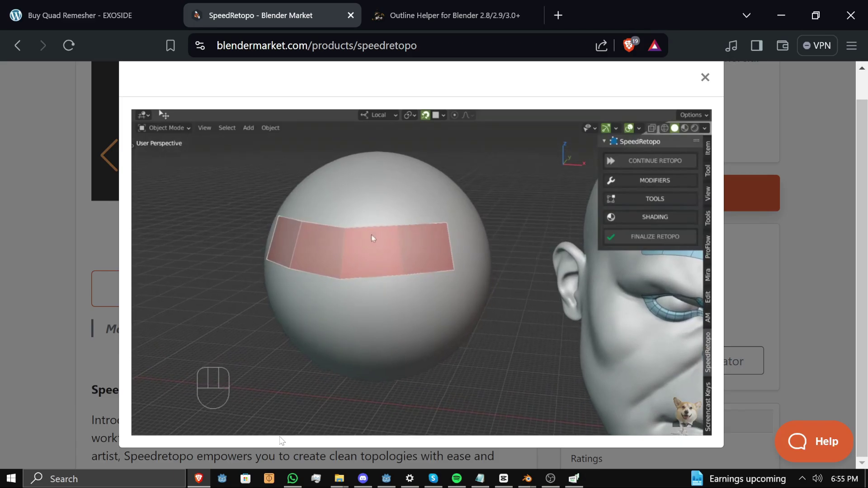
key("Left")
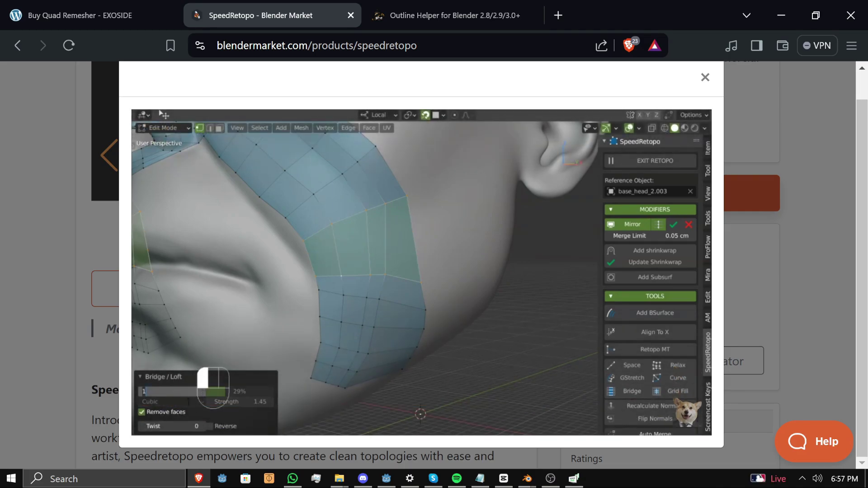
key("alt+Tab")
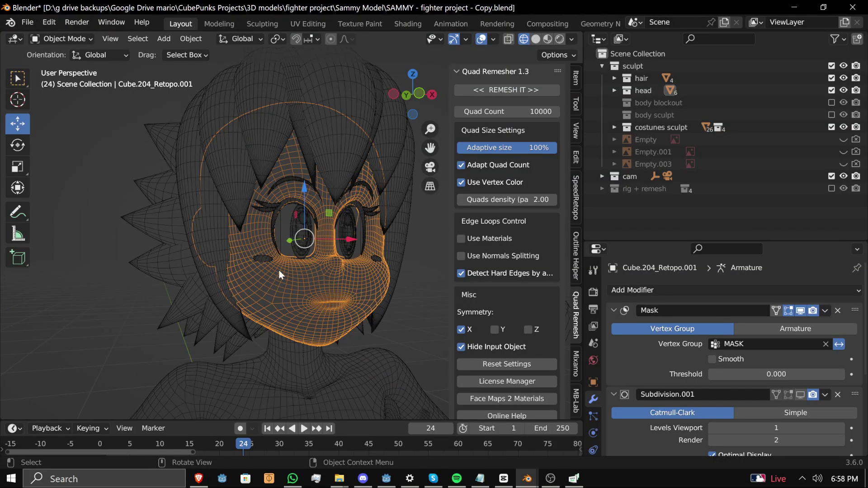
Step: Isolate the head retopo mesh Cube.204_Retopo.001 in Local View and orbit to see it from the side
key("KP_Divide")
middle_click_drag(278, 271, 421, 243)
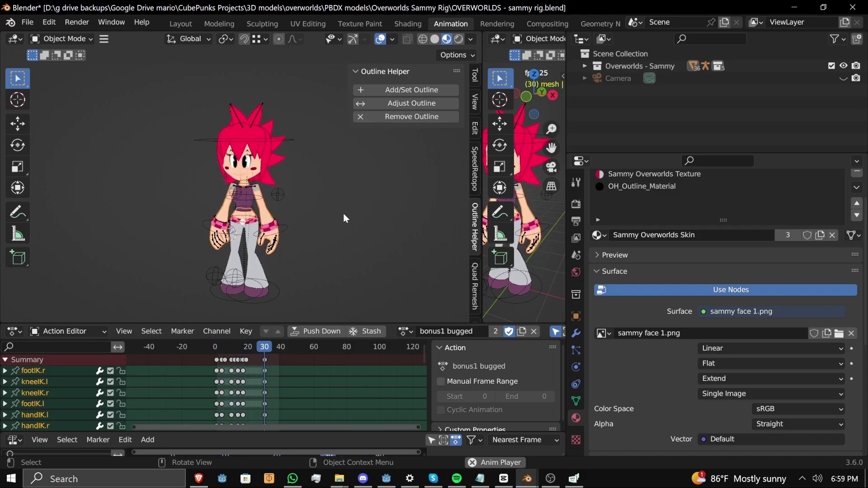
Step: Show the Outline Helper Gumroad tab, then scroll the SpeedRetopo page to its $10 Purchase option
key("alt+Tab")
left_click(421, 15)
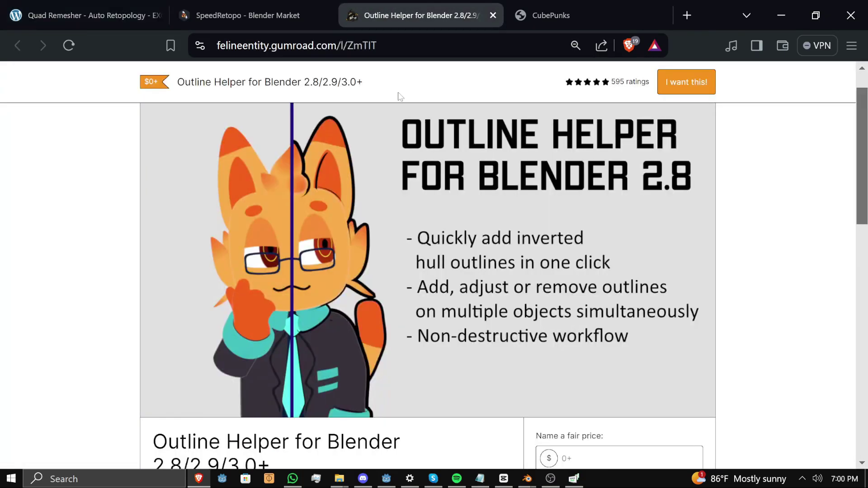
left_click(265, 10)
scroll(272, 145, "down", 5)
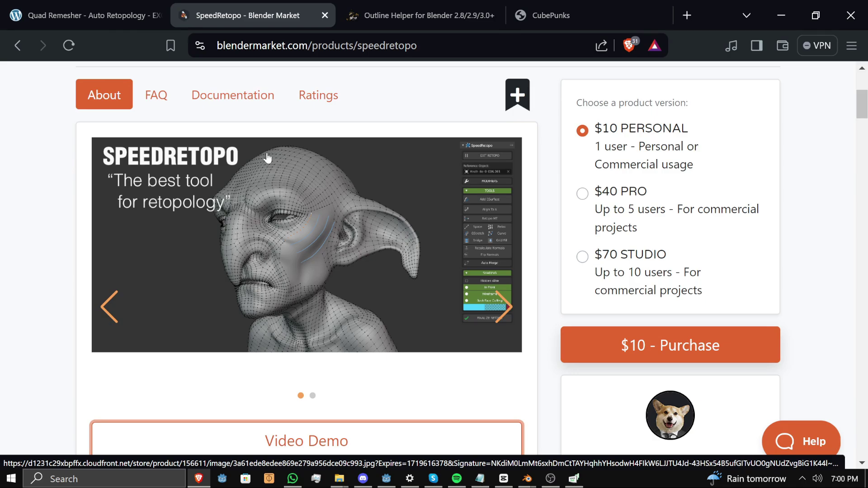
Step: Open the CubePunks carrd home page and scroll through its games
left_click(572, 5)
scroll(657, 197, "down", 6)
scroll(671, 256, "down", 4)
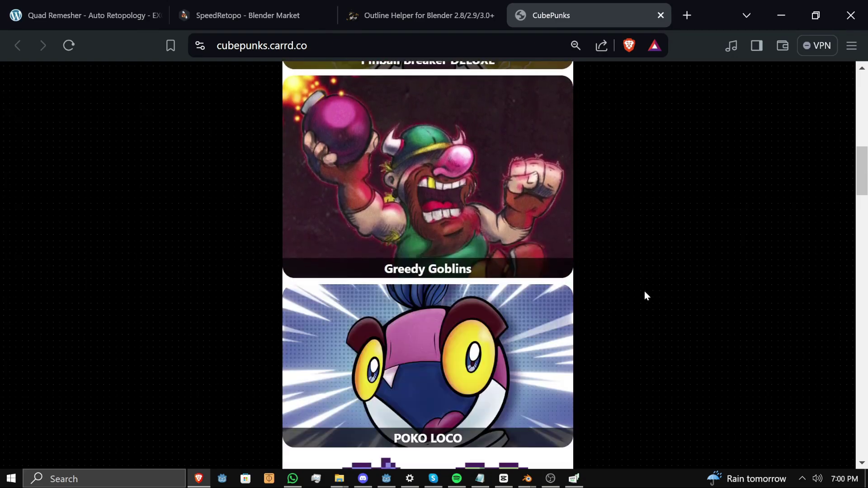
scroll(648, 297, "up", 4)
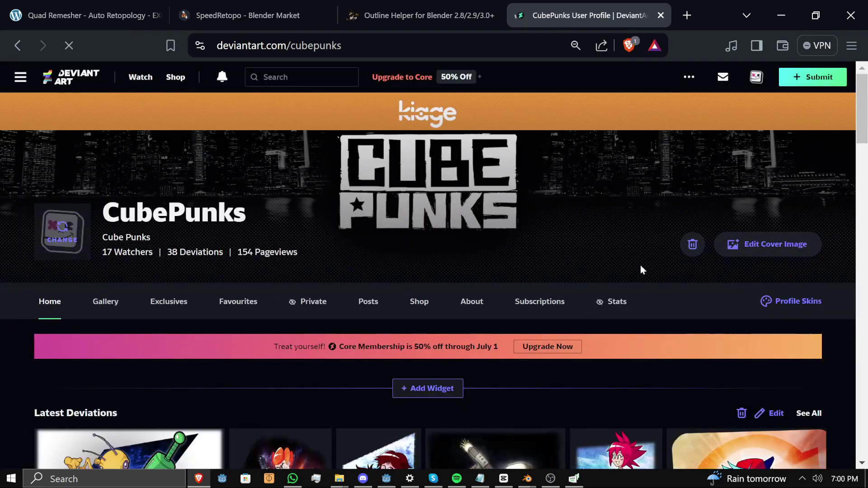
scroll(639, 269, "down", 6)
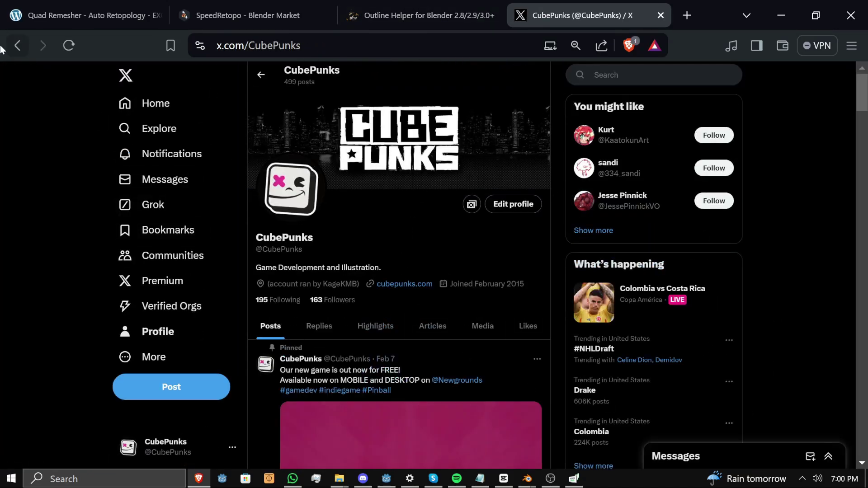
Step: Return to the CubePunks home page, visit its Newgrounds profile, and go back again
left_click(8, 50)
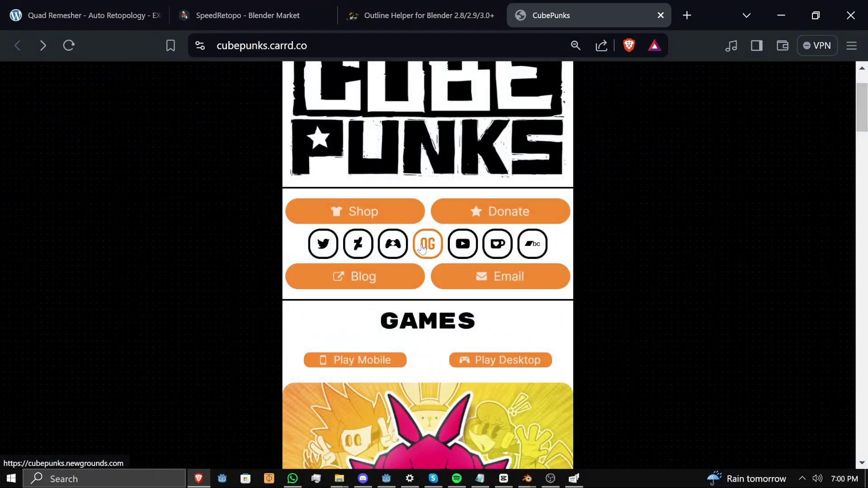
left_click(422, 246)
scroll(495, 270, "down", 3)
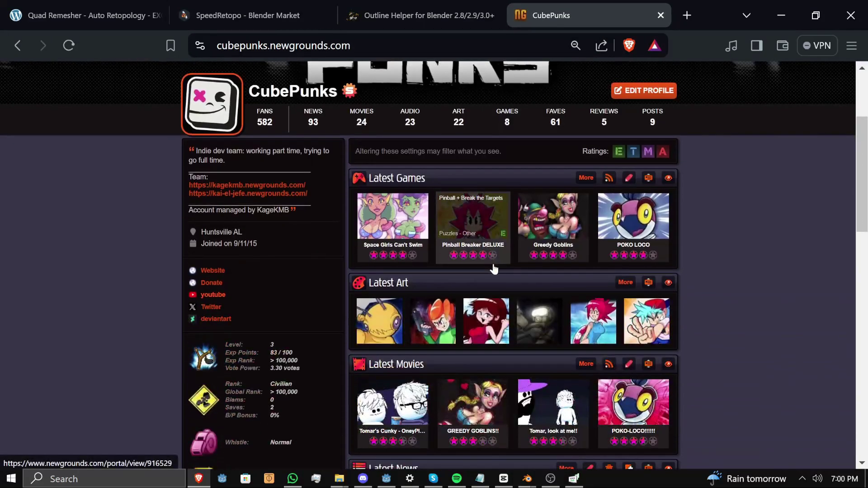
key("alt+Left")
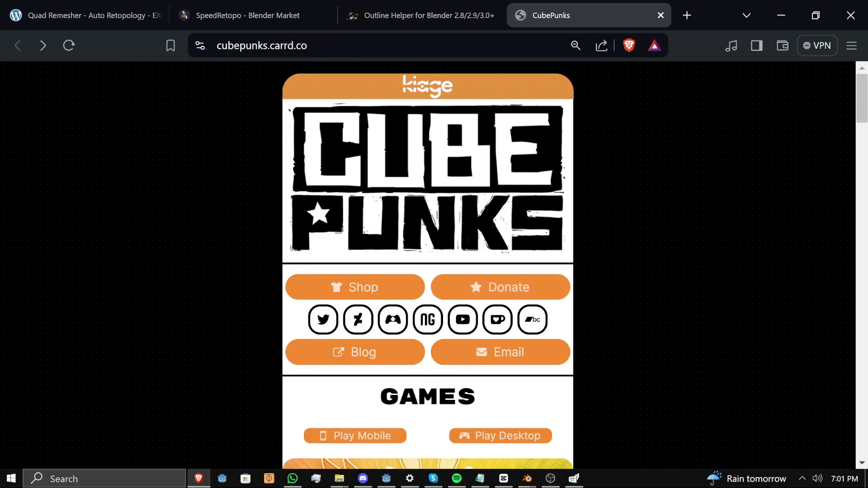